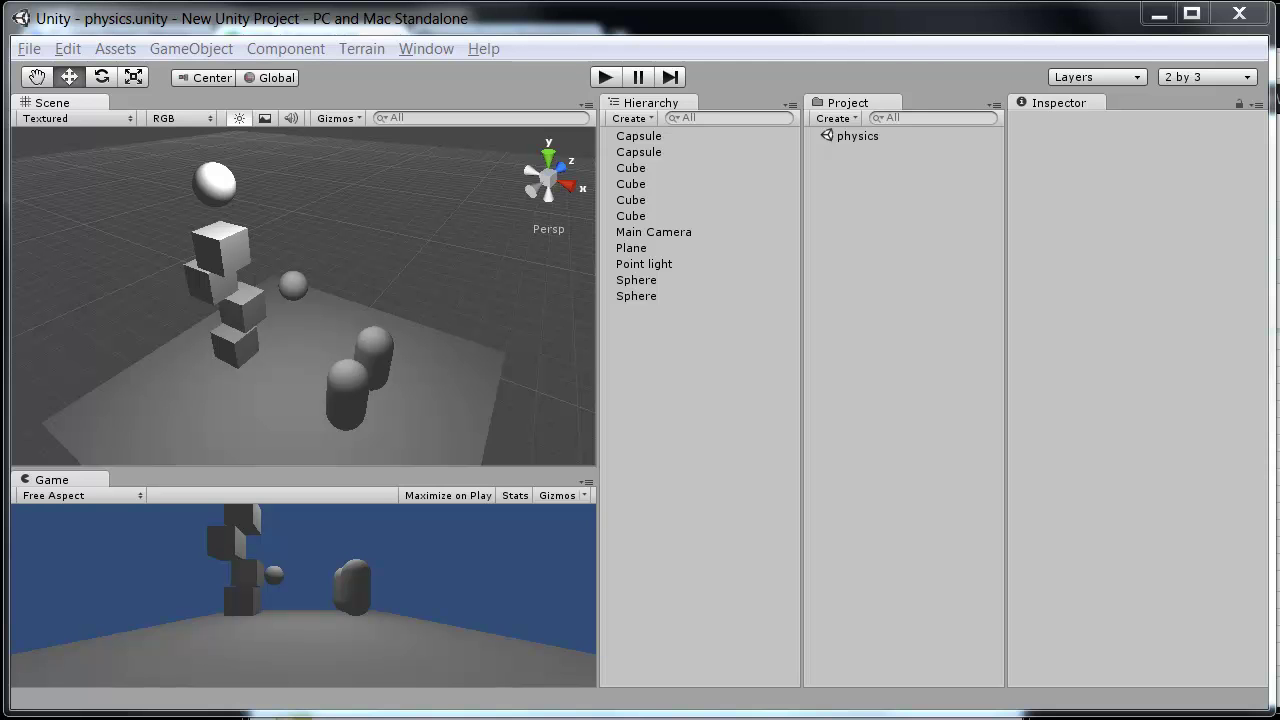
- Run the physics scene to watch the stacked objects fall, and stop the simulation
alt+drag(364, 322, 393, 306)
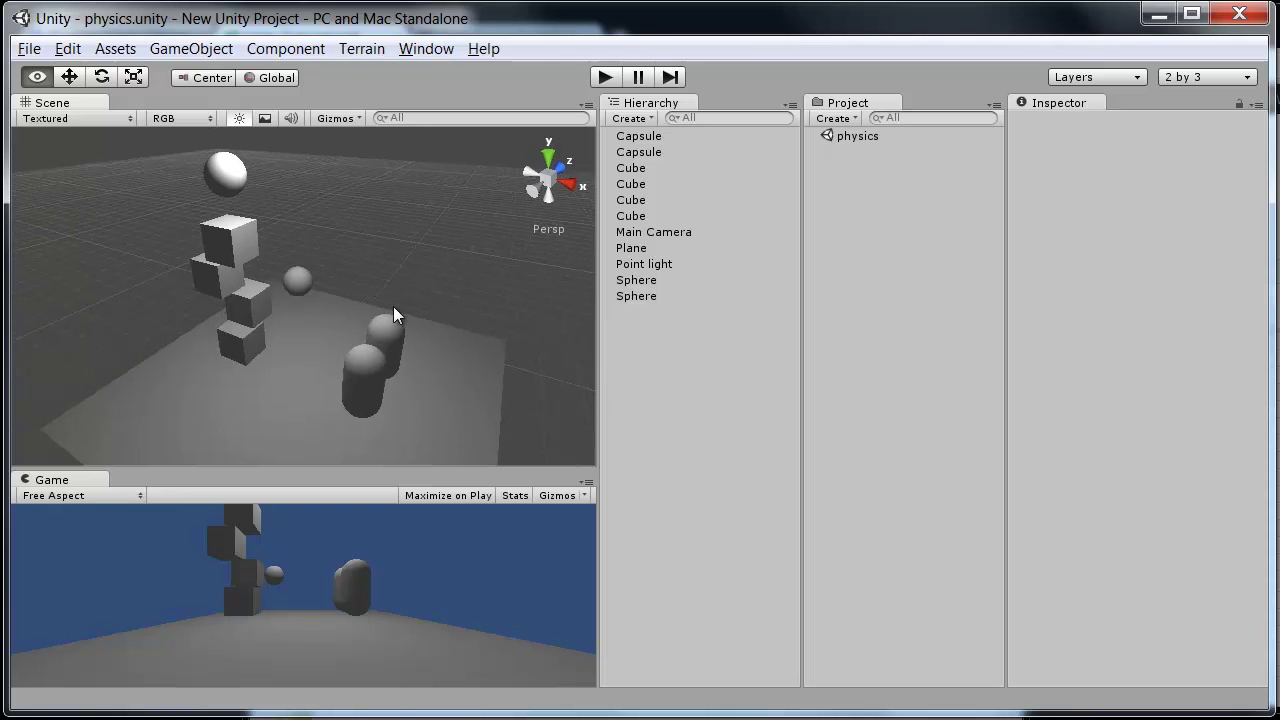
mouse_move(318, 186)
alt+mouse_down()
mouse_move(343, 209)
mouse_move(315, 210)
alt+mouse_up()
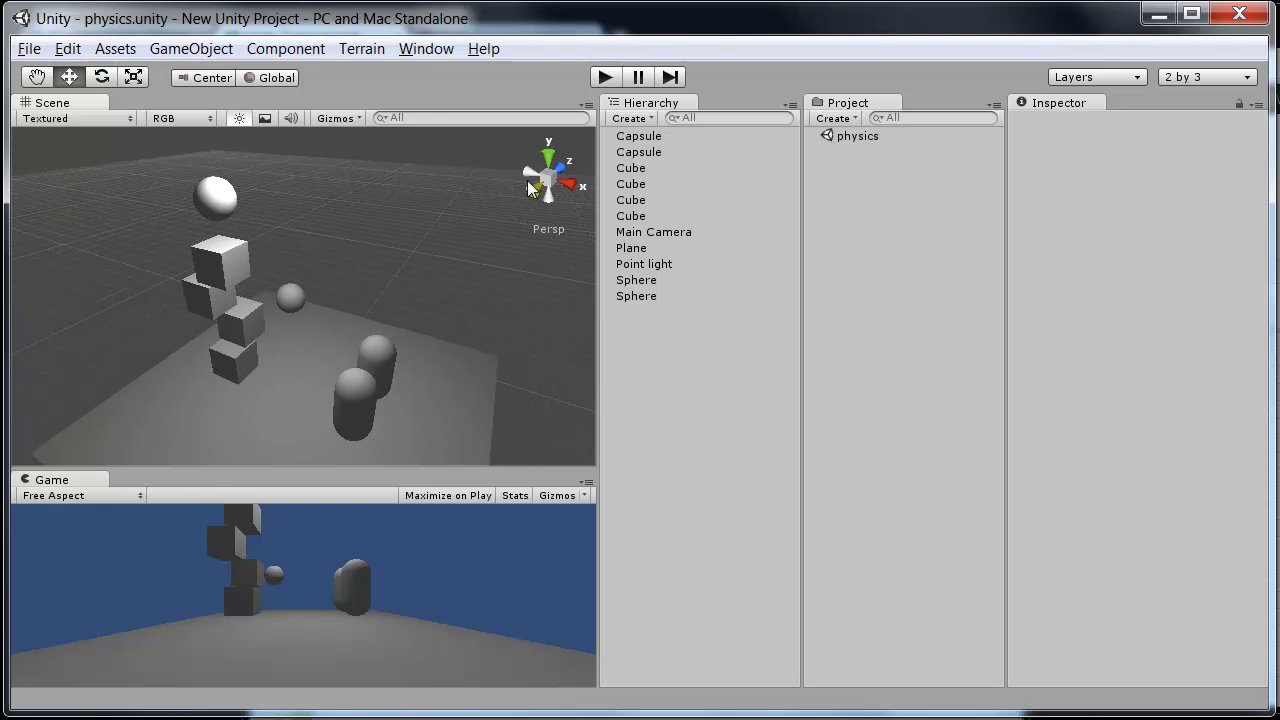
click(605, 78)
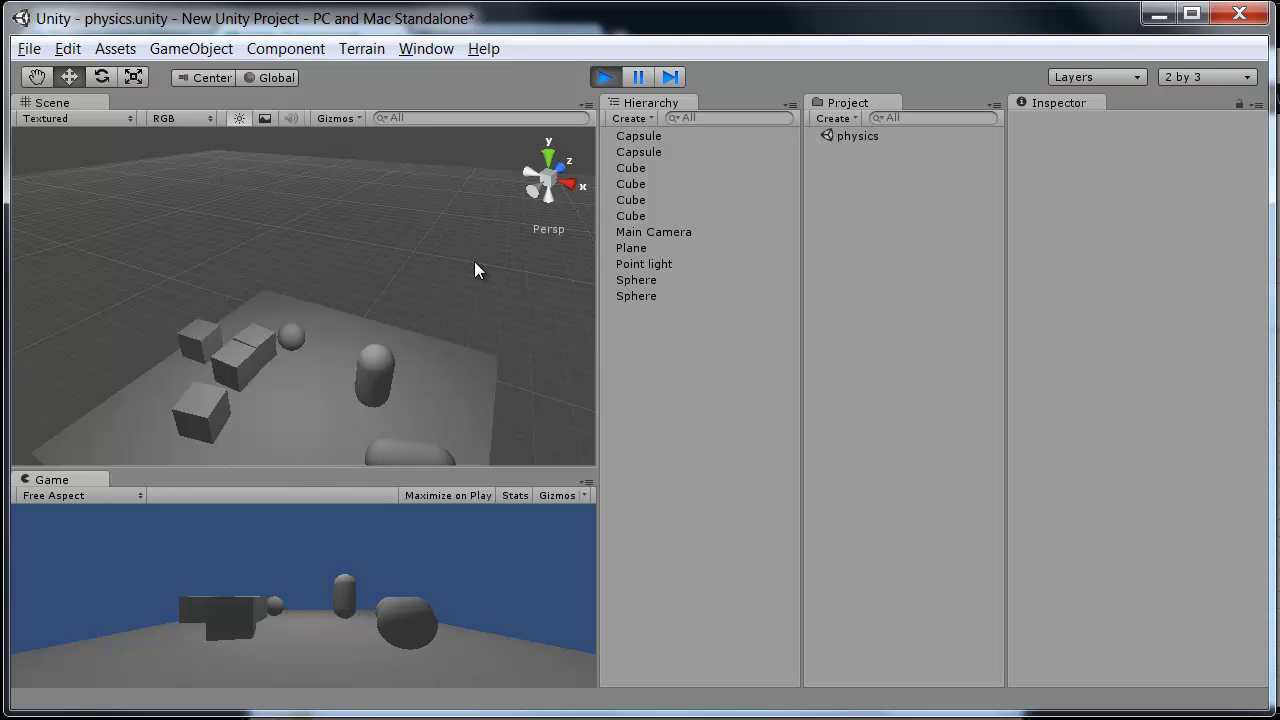
click(606, 78)
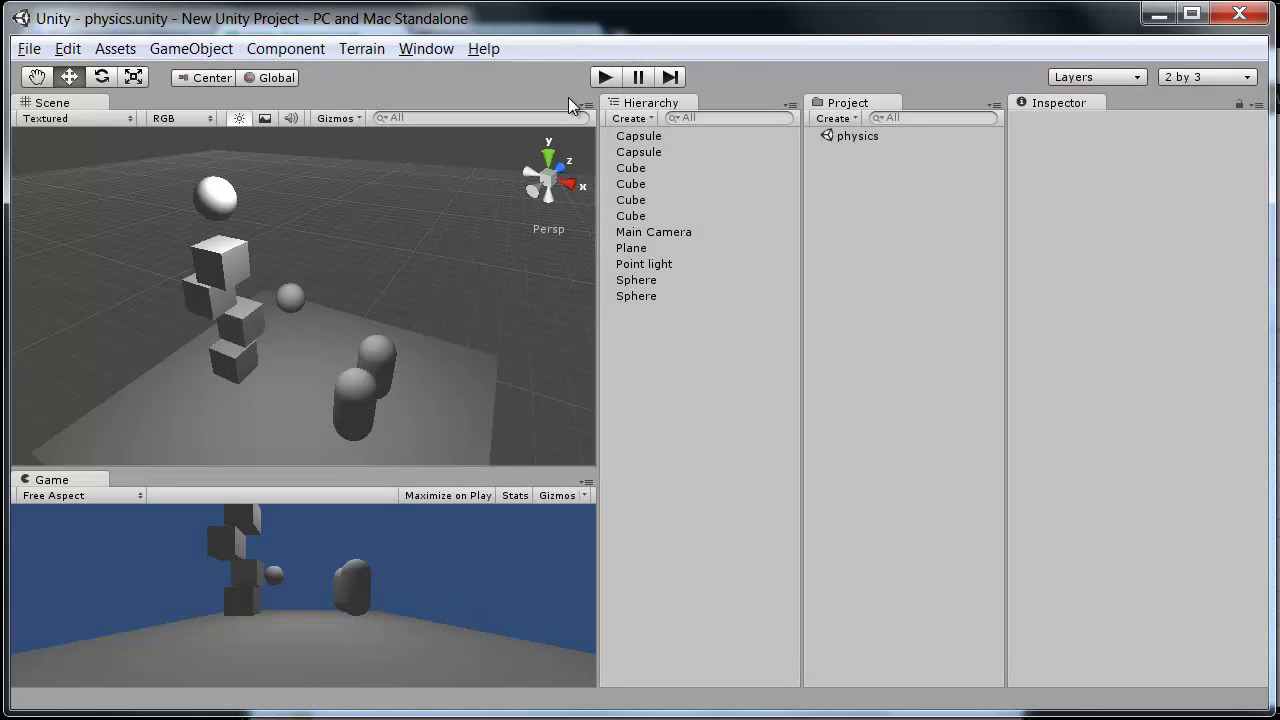
alt+drag(435, 306, 430, 269)
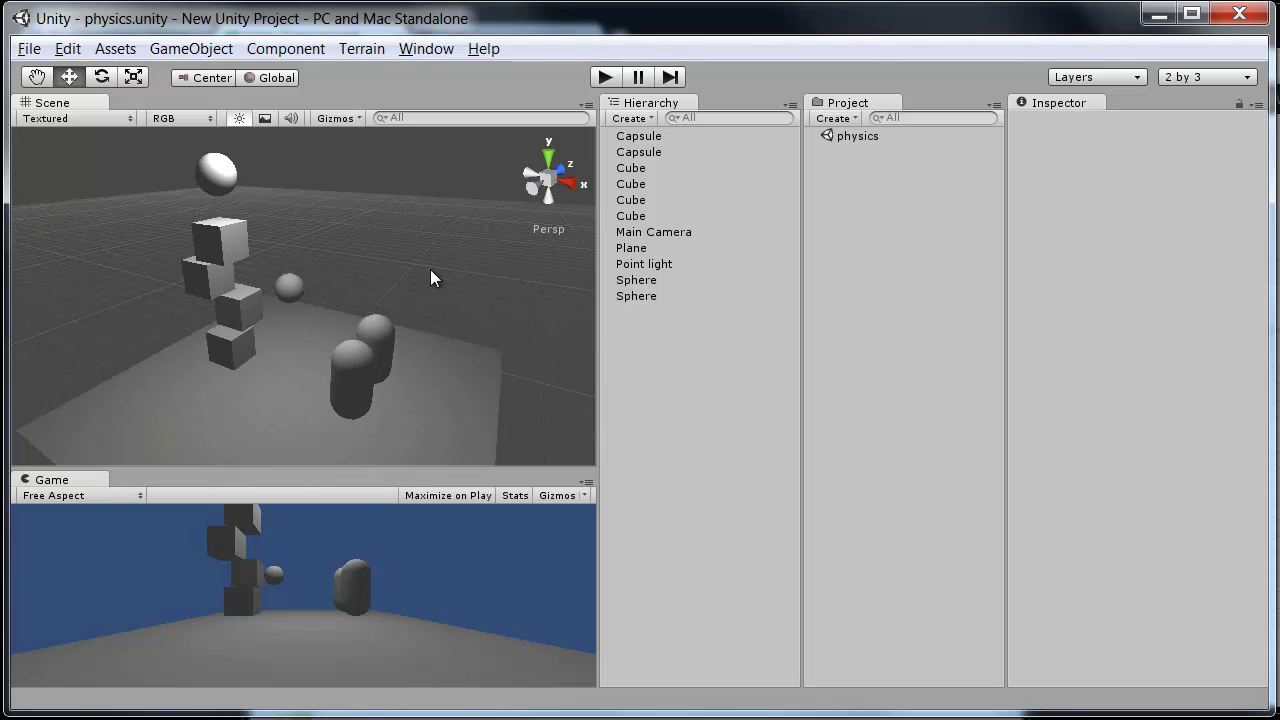
alt+drag(332, 243, 222, 165)
- Create a new empty scene
click(29, 48)
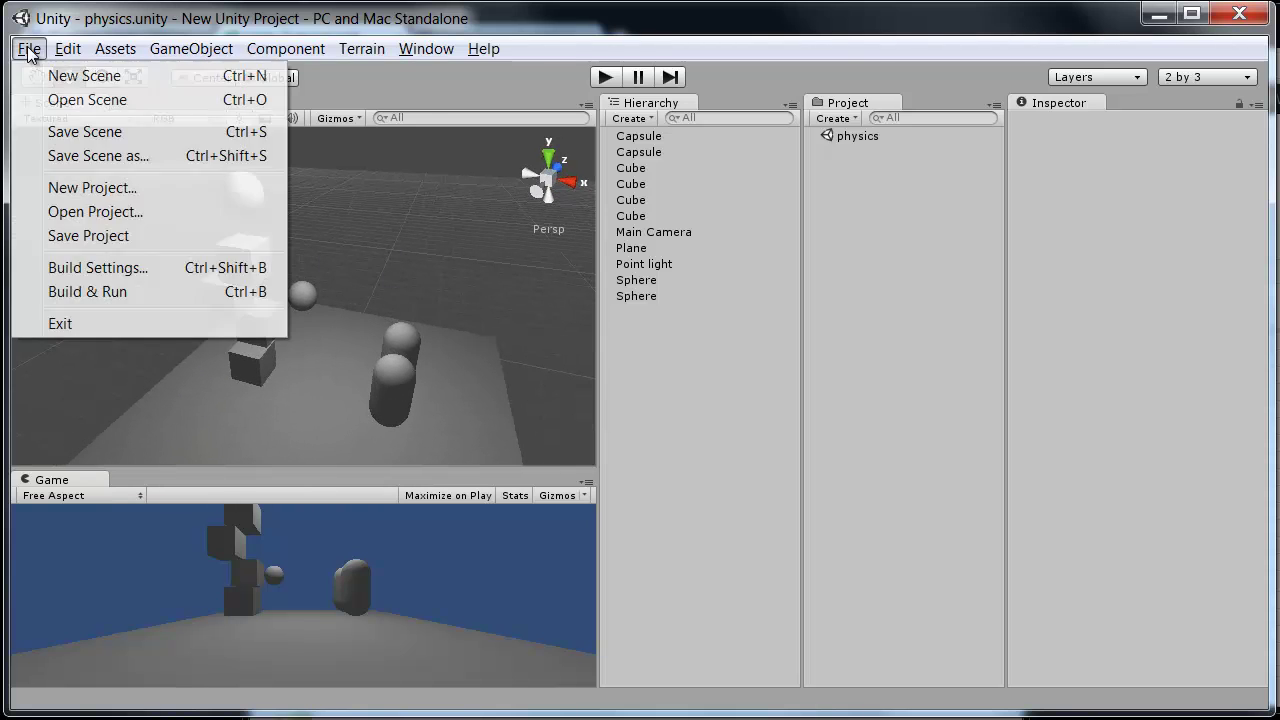
mouse_move(68, 48)
mouse_move(29, 48)
click(80, 77)
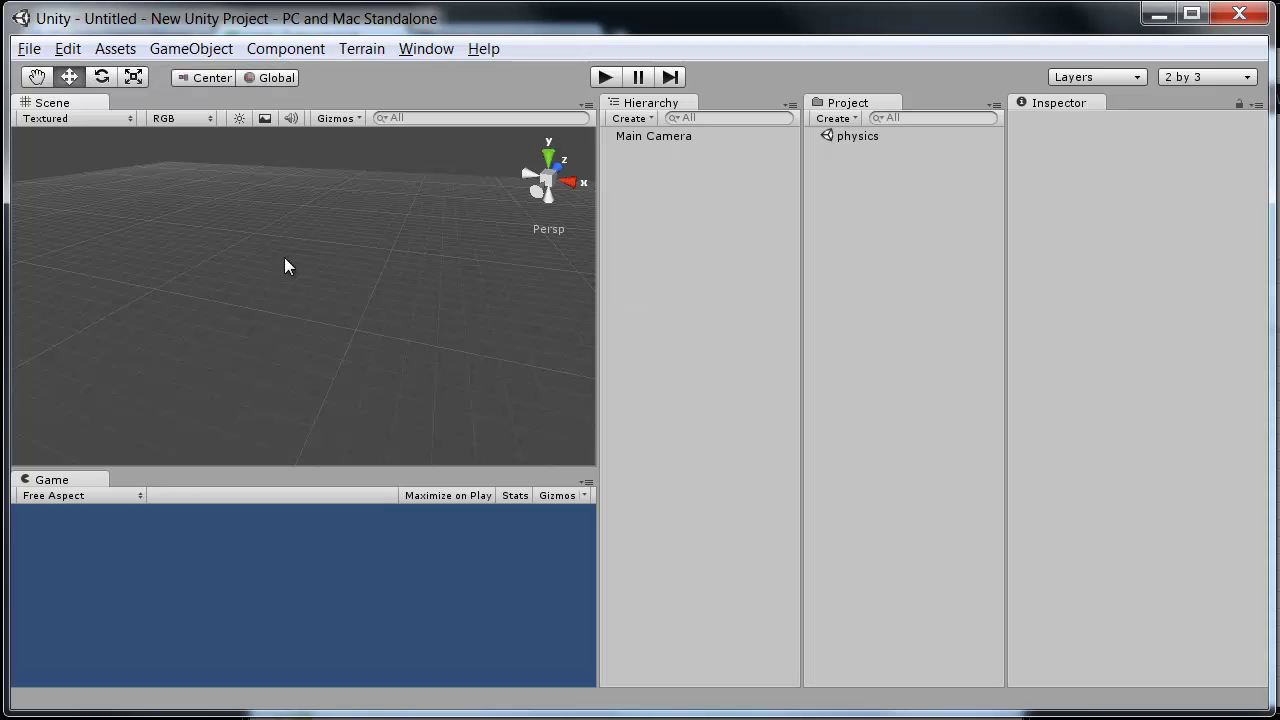
- Add a cube to the empty scene
alt+drag(384, 313, 288, 266)
scroll(325, 364, down, 3)
scroll(324, 354, down, 3)
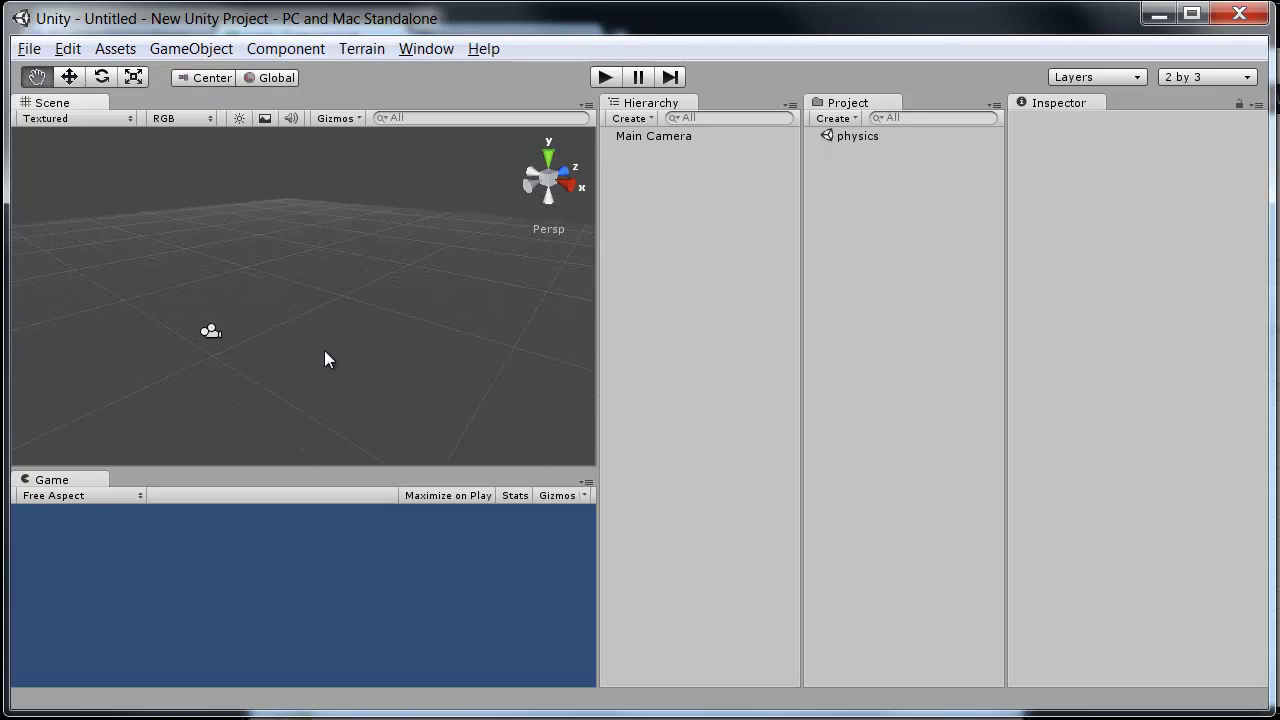
scroll(325, 350, up, 2)
alt+drag(326, 352, 326, 322)
key(w)
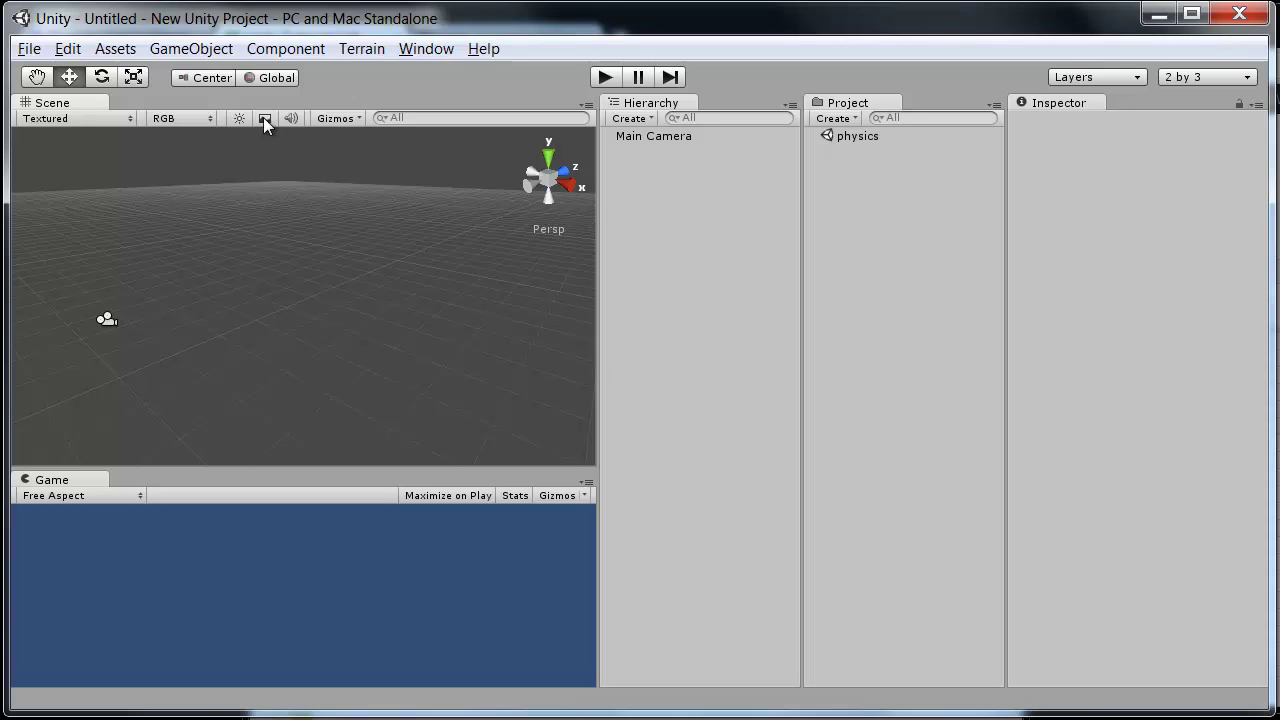
click(199, 55)
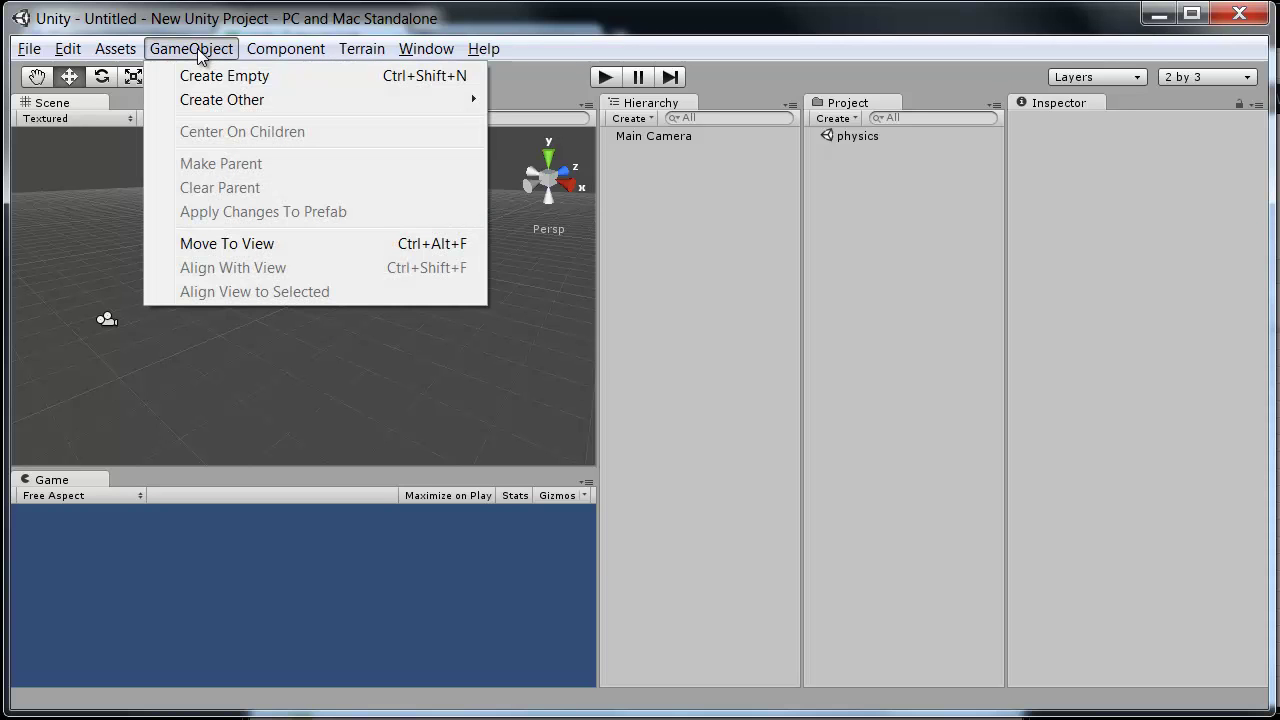
mouse_move(222, 99)
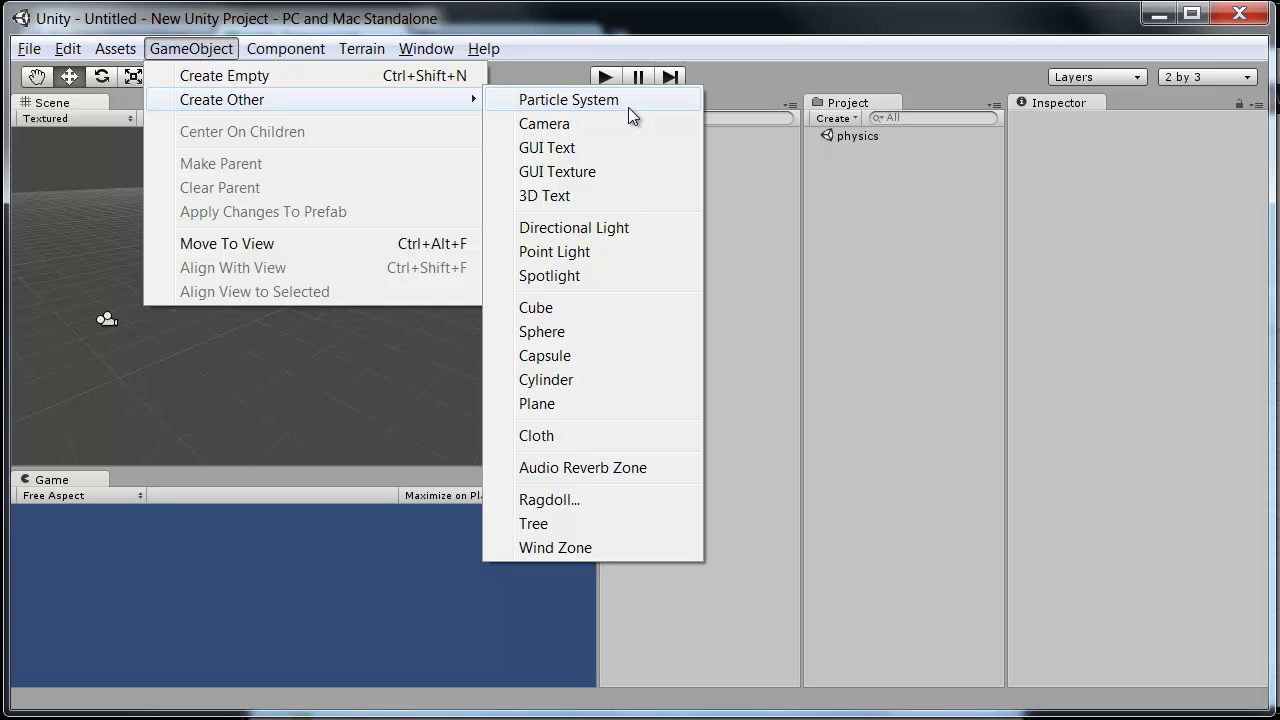
click(584, 308)
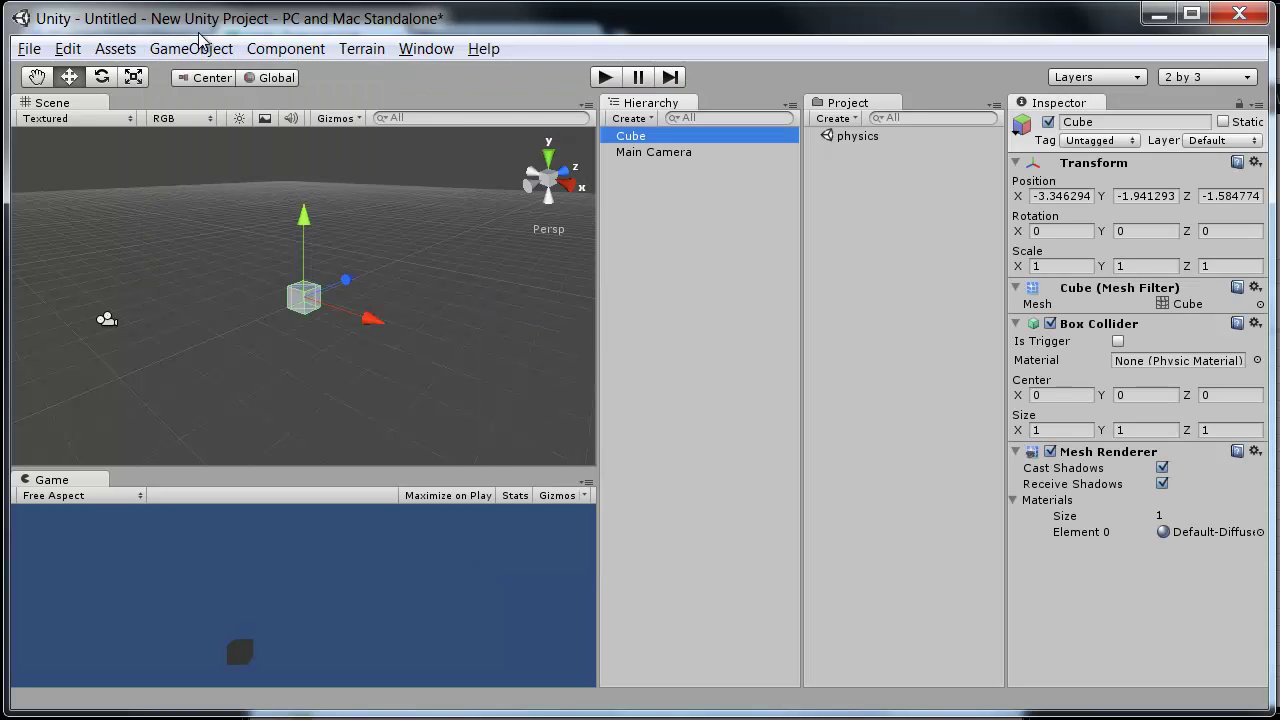
- Add a sphere and a capsule to the scene
click(200, 48)
mouse_move(230, 100)
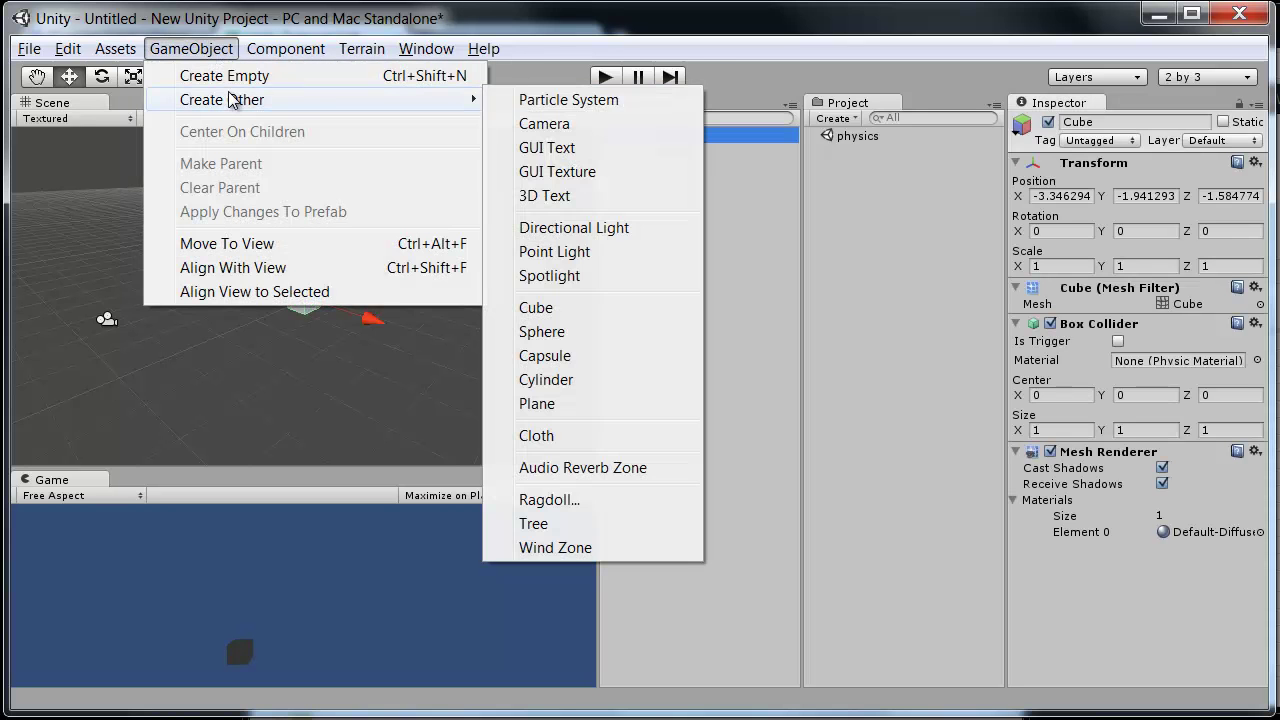
click(571, 331)
click(195, 50)
mouse_move(240, 100)
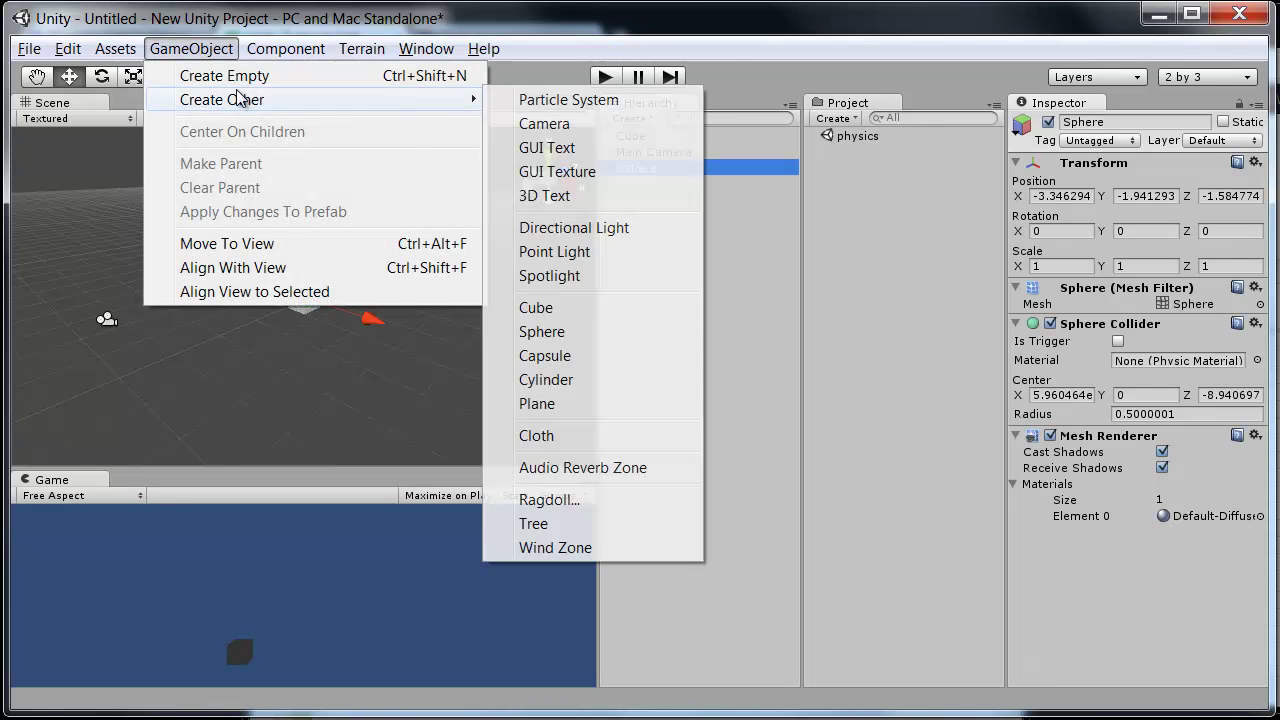
click(598, 355)
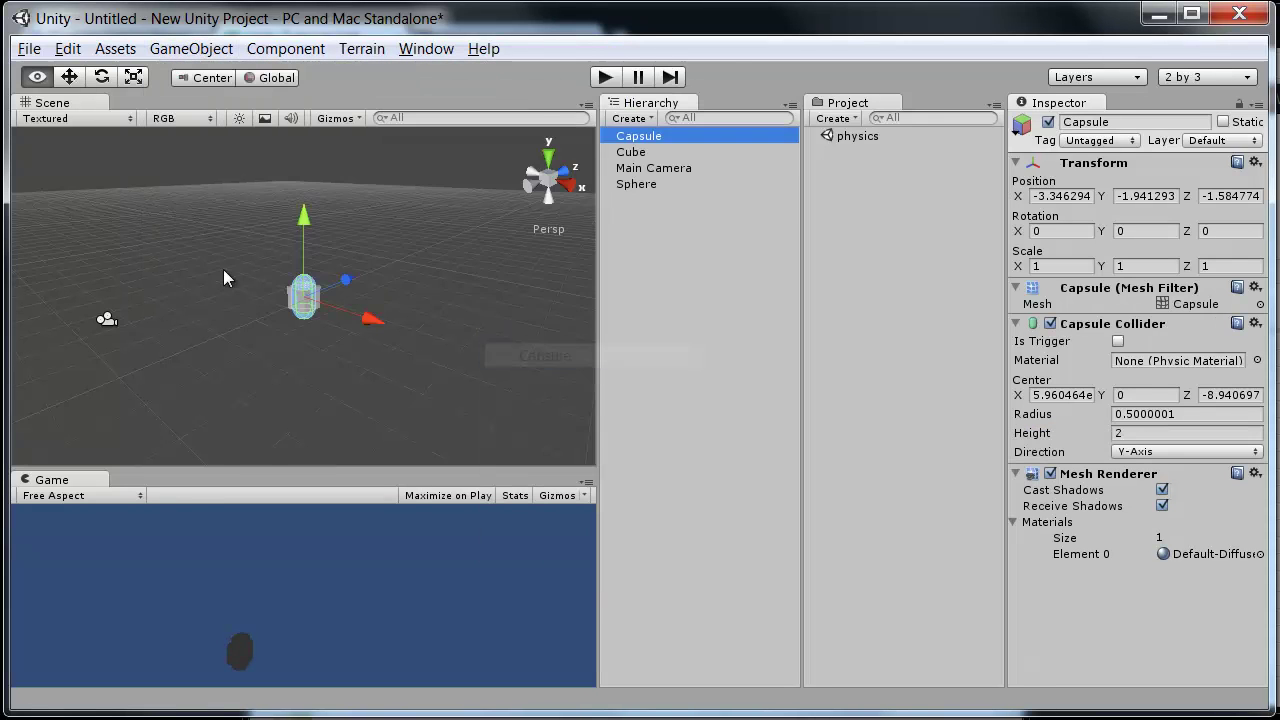
- Spread the objects along the X axis, moving the capsule to about X -1.1 and the cube to about X -5.43
alt+drag(280, 336, 340, 428)
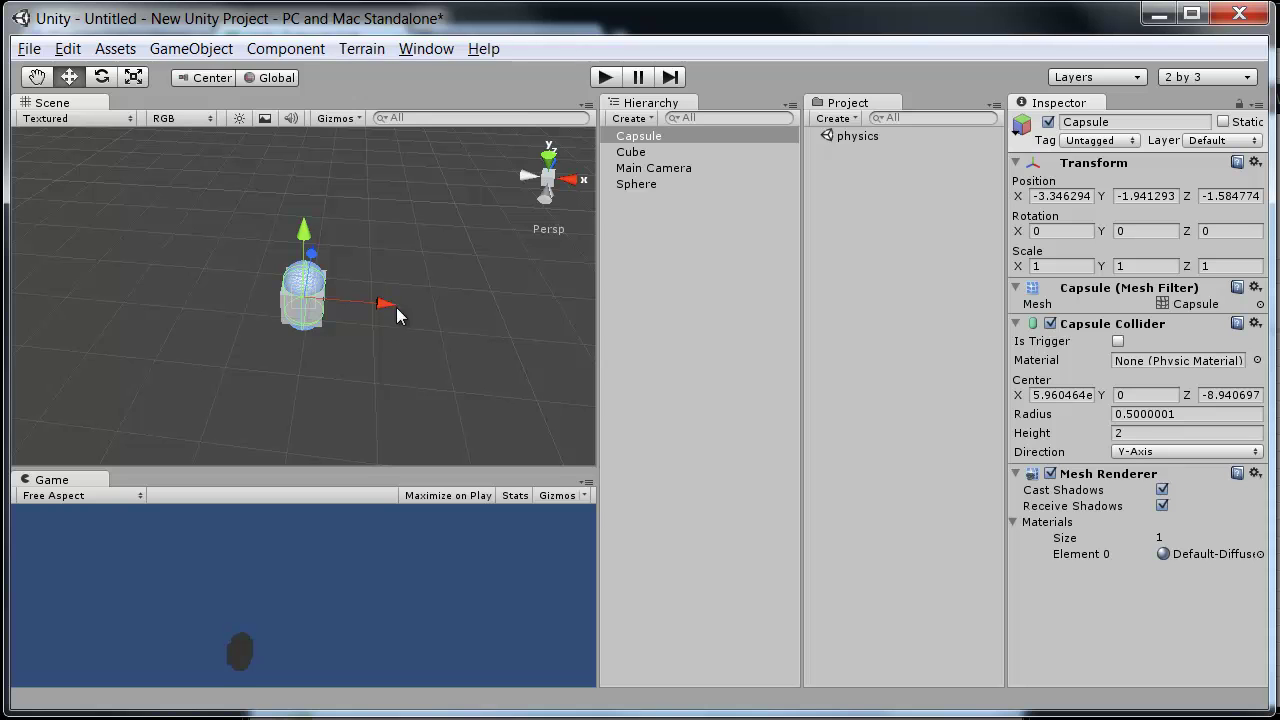
drag(388, 306, 475, 326)
click(303, 297)
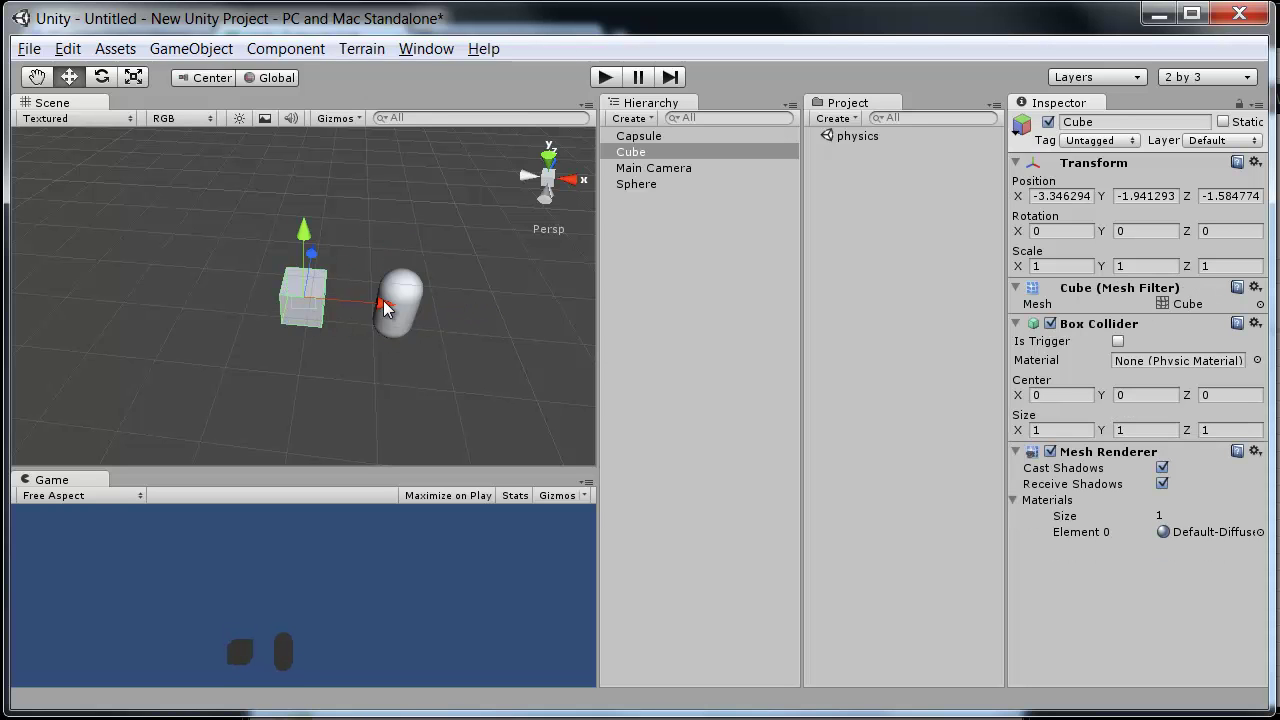
drag(384, 305, 305, 327)
alt+drag(305, 326, 380, 324)
scroll(385, 329, up, 5)
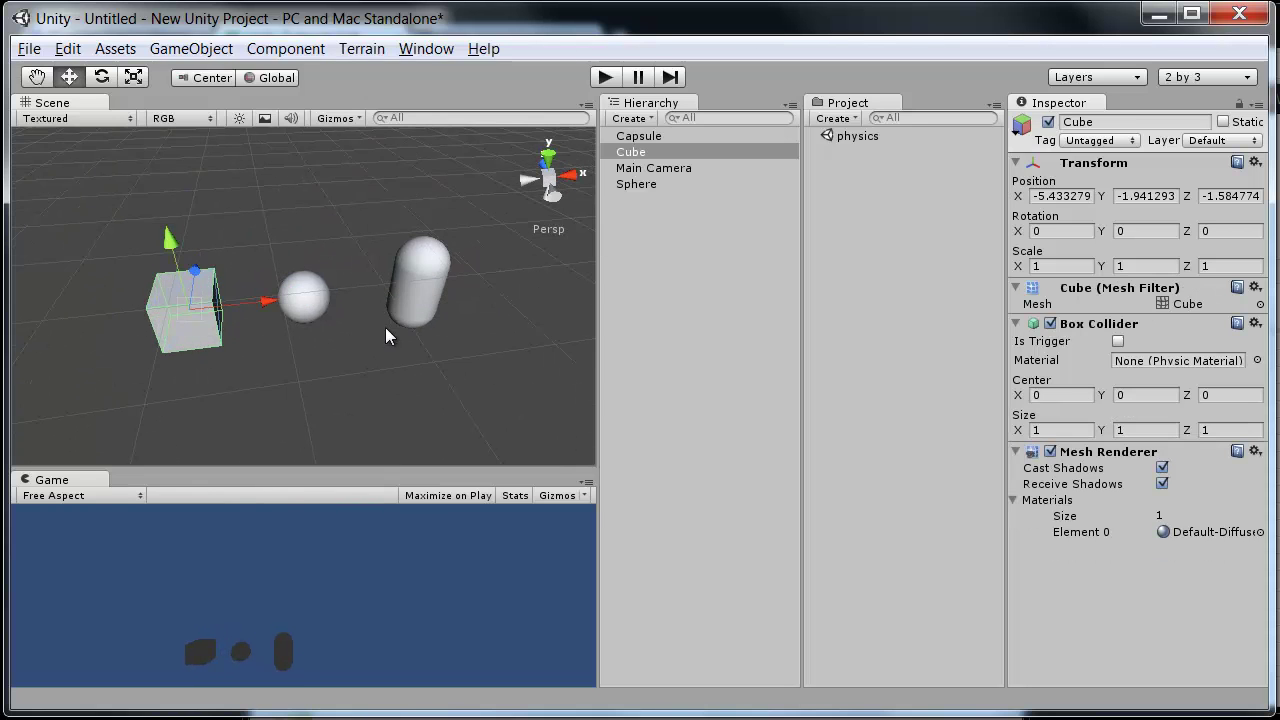
- Select the sphere and the capsule in turn, and examine the capsule's collider outline around its mesh from several angles
alt+drag(231, 369, 369, 328)
scroll(404, 322, up, 5)
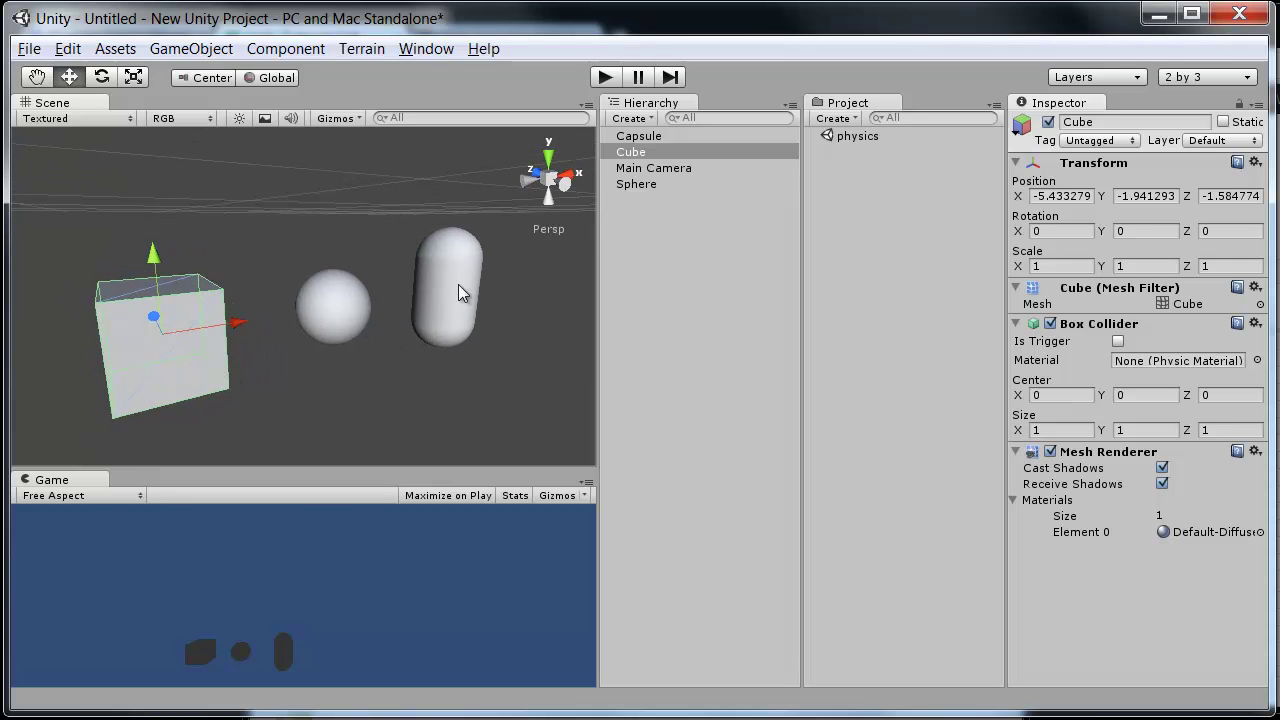
click(330, 320)
alt+drag(443, 362, 425, 386)
click(470, 322)
alt+drag(479, 277, 446, 314)
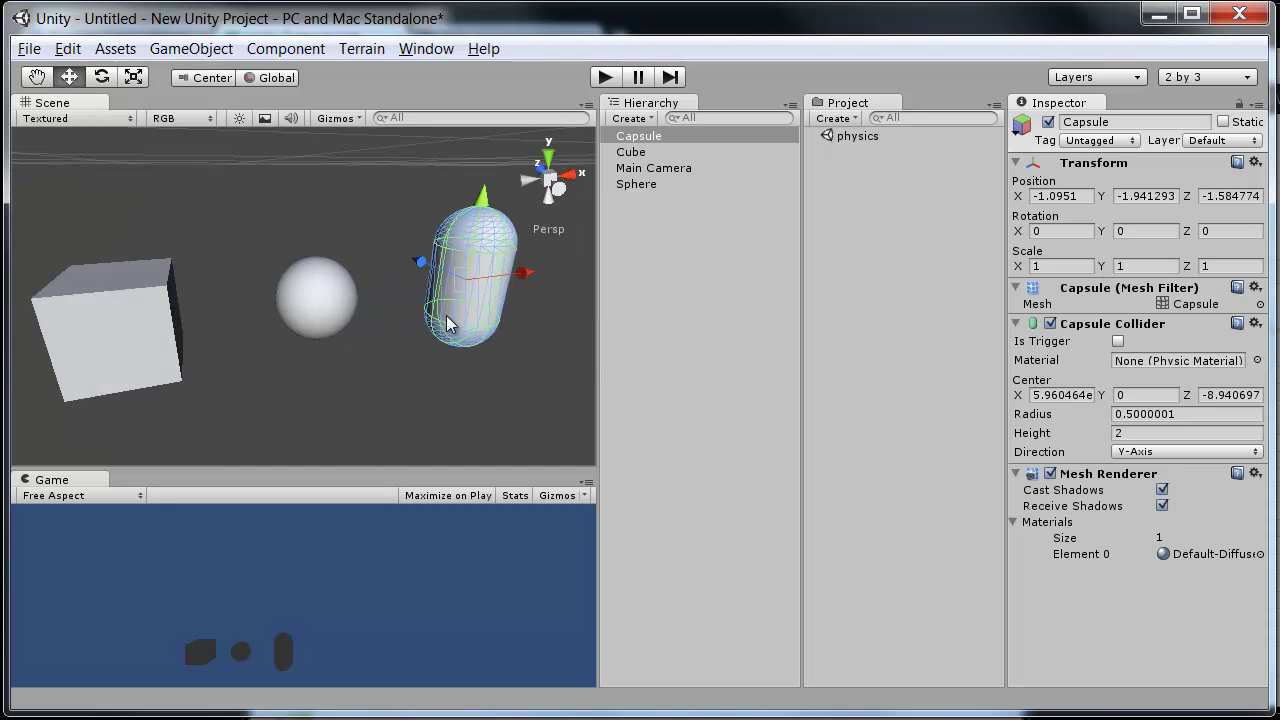
middle_drag(446, 314, 256, 336)
scroll(251, 331, up, 5)
alt+drag(251, 331, 294, 323)
middle_drag(157, 355, 396, 313)
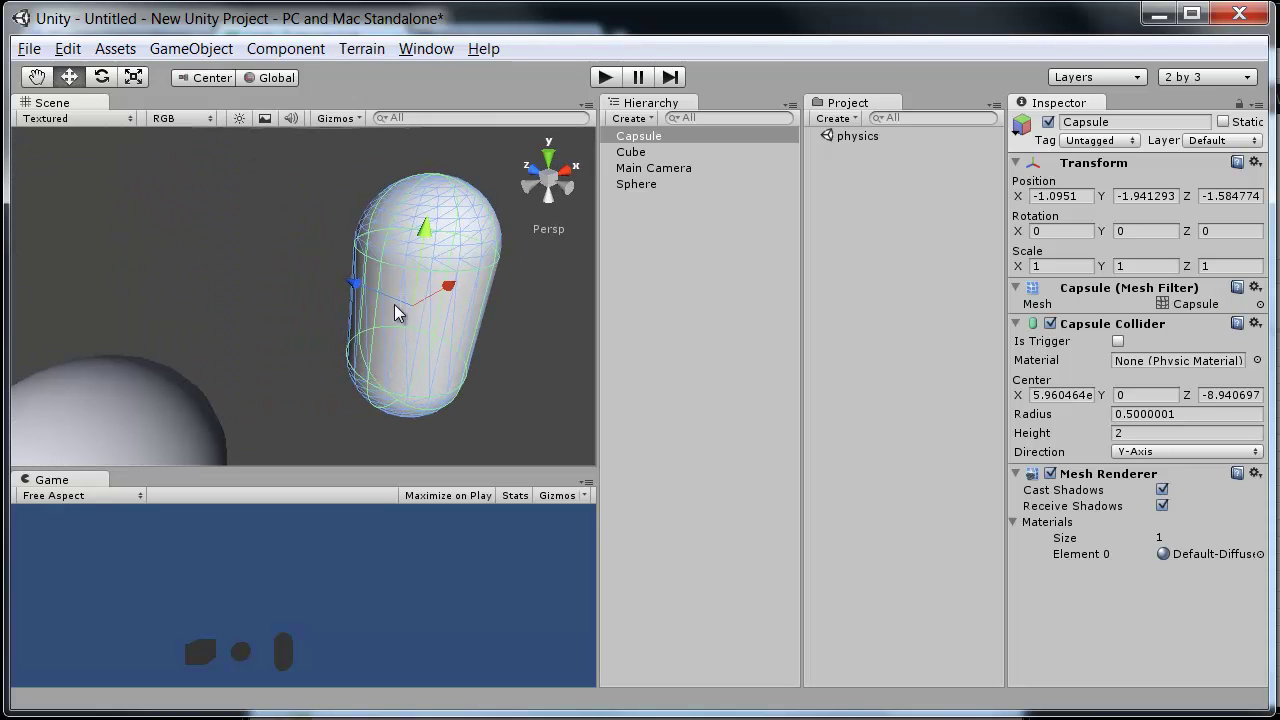
alt+drag(330, 248, 200, 288)
middle_drag(200, 288, 366, 387)
alt+drag(510, 357, 508, 383)
middle_drag(419, 380, 434, 349)
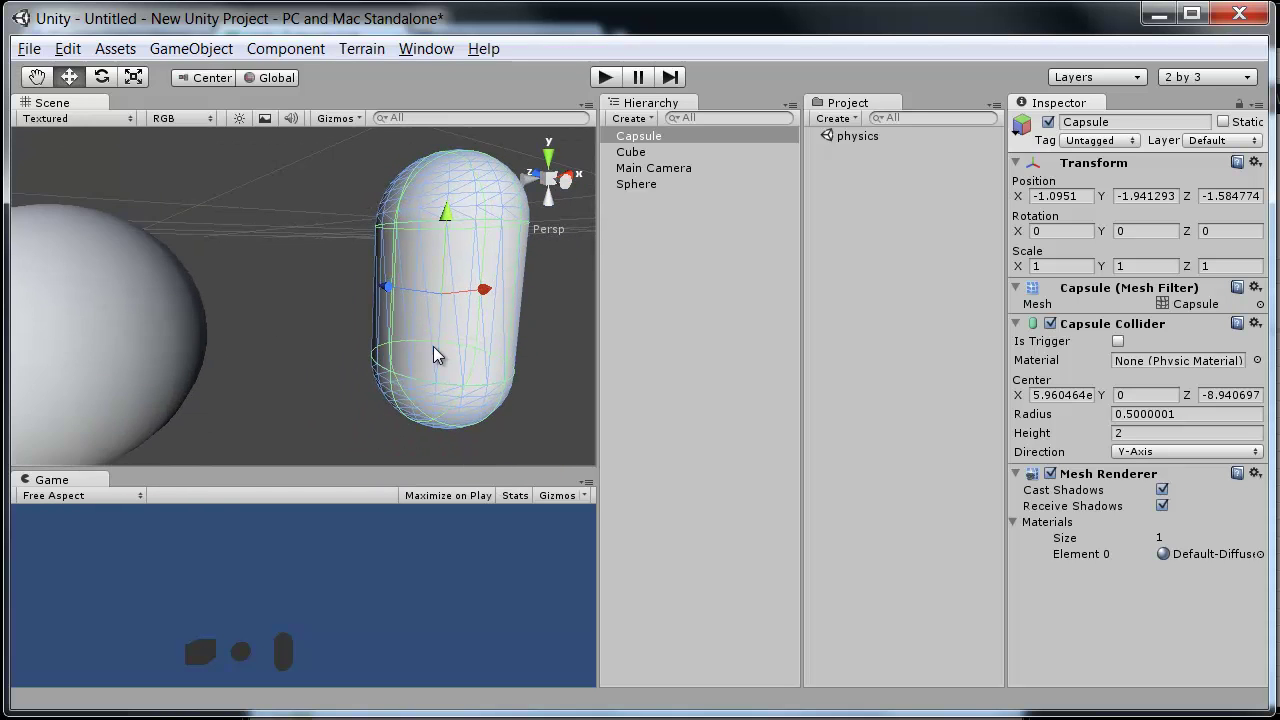
- Select the sphere and examine its Sphere Collider outline from several angles
scroll(434, 349, down, 3)
click(168, 339)
middle_drag(107, 363, 234, 382)
alt+drag(353, 313, 254, 349)
scroll(335, 385, up, 5)
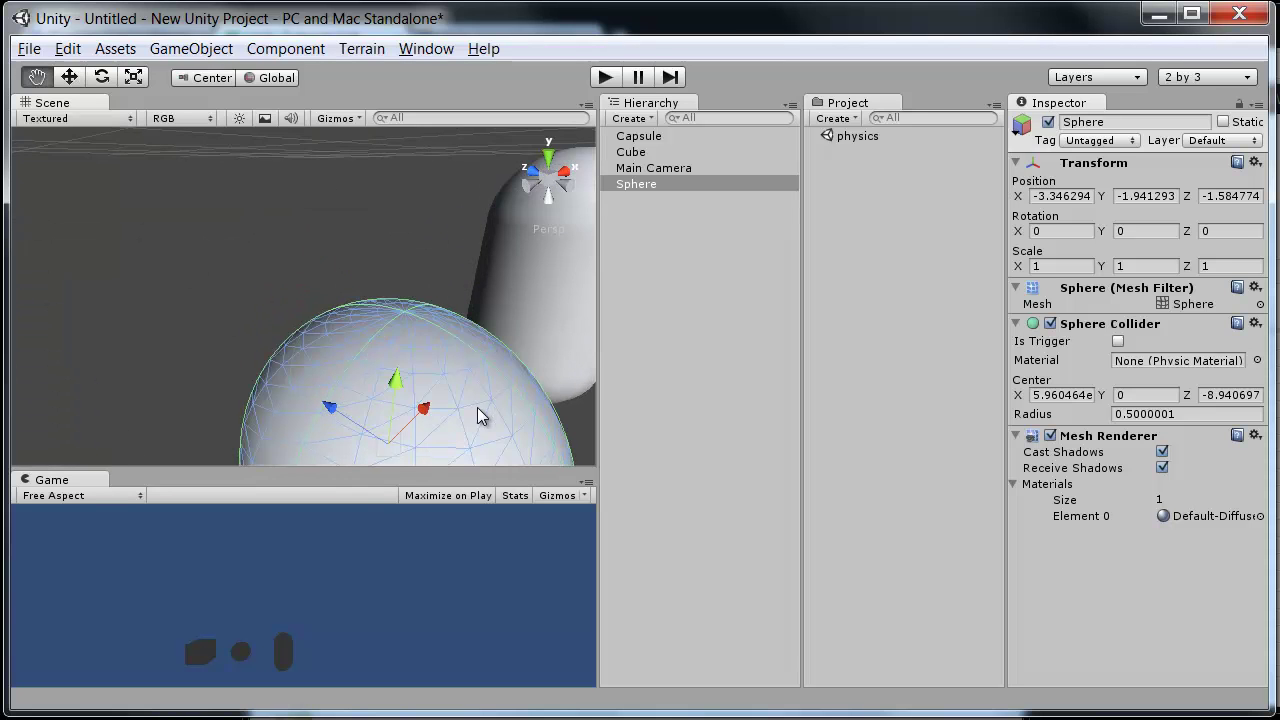
alt+right_drag(480, 417, 463, 337)
alt+drag(463, 337, 443, 371)
alt+drag(243, 414, 317, 364)
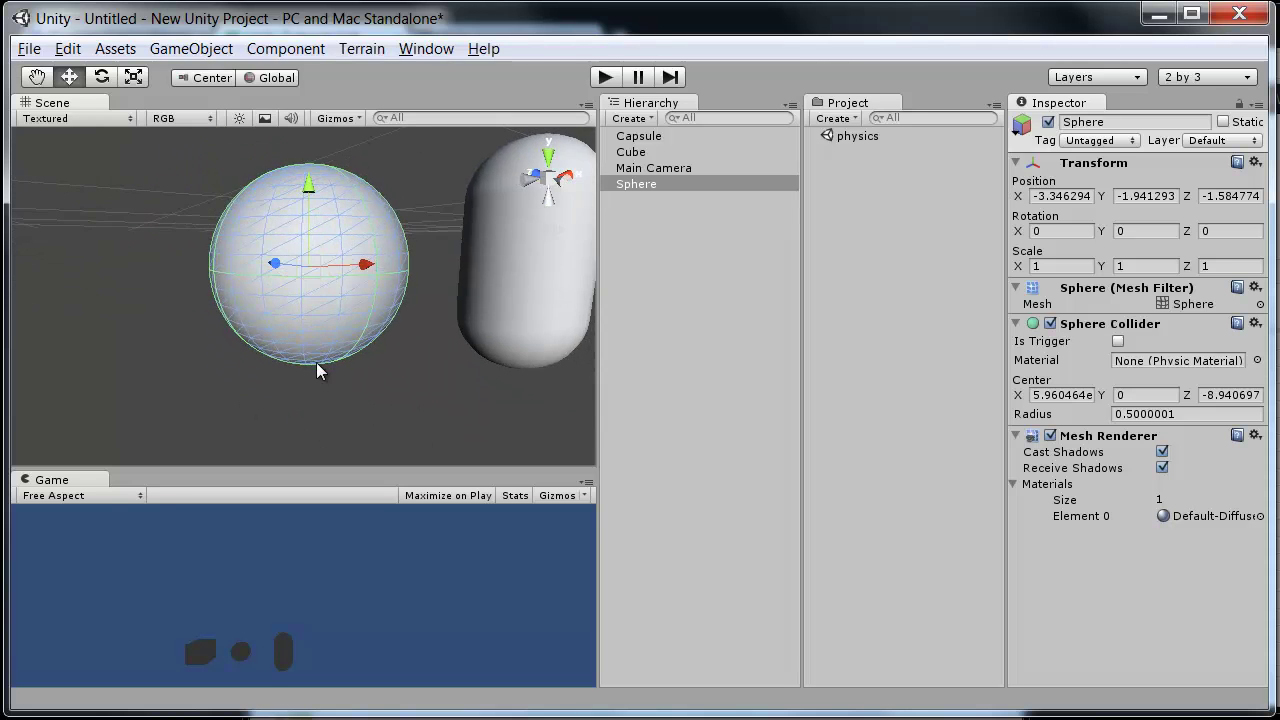
scroll(317, 364, down, 3)
alt+drag(231, 235, 310, 326)
scroll(310, 334, down, 1)
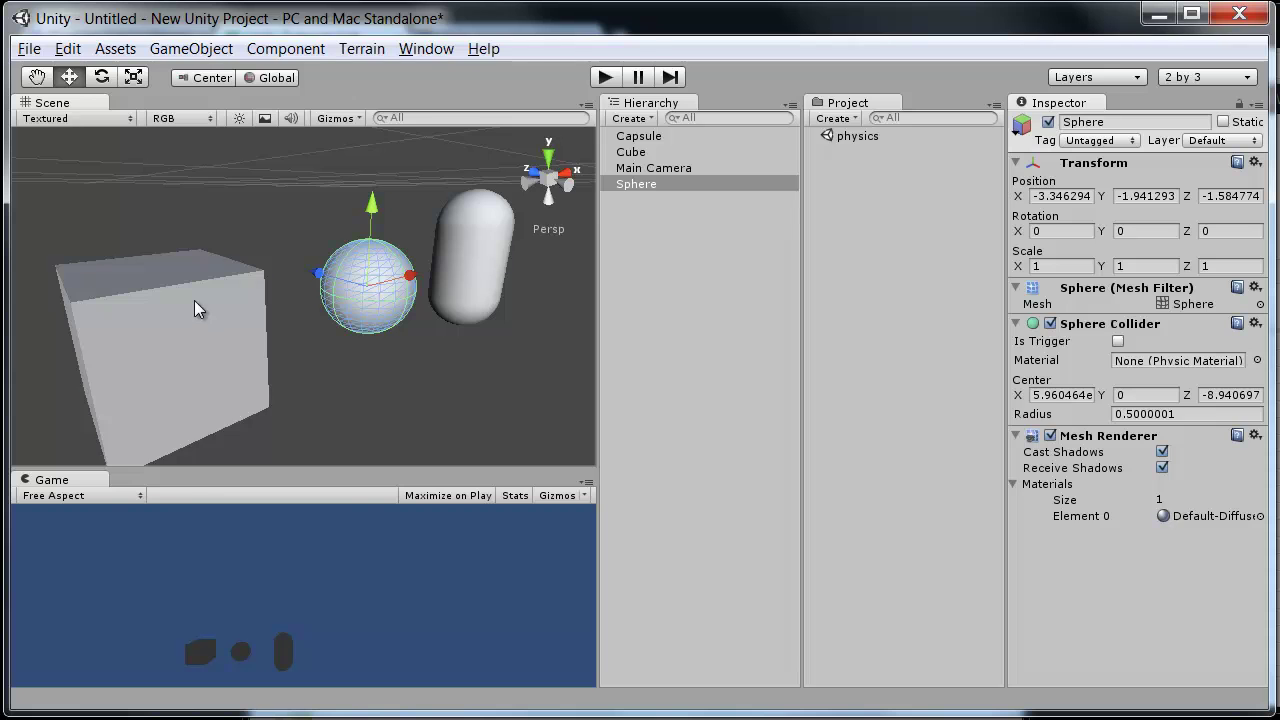
- Select the cube and examine its Box Collider outline
click(197, 308)
alt+drag(197, 308, 322, 428)
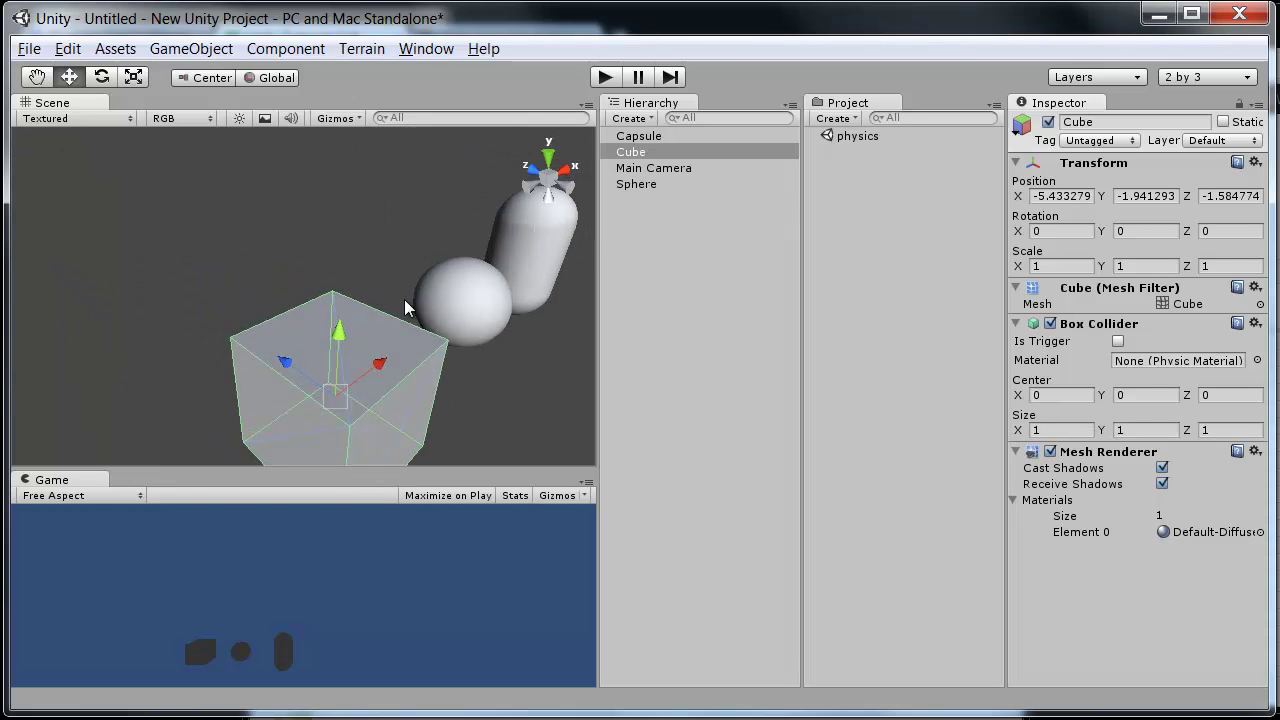
alt+drag(376, 368, 374, 332)
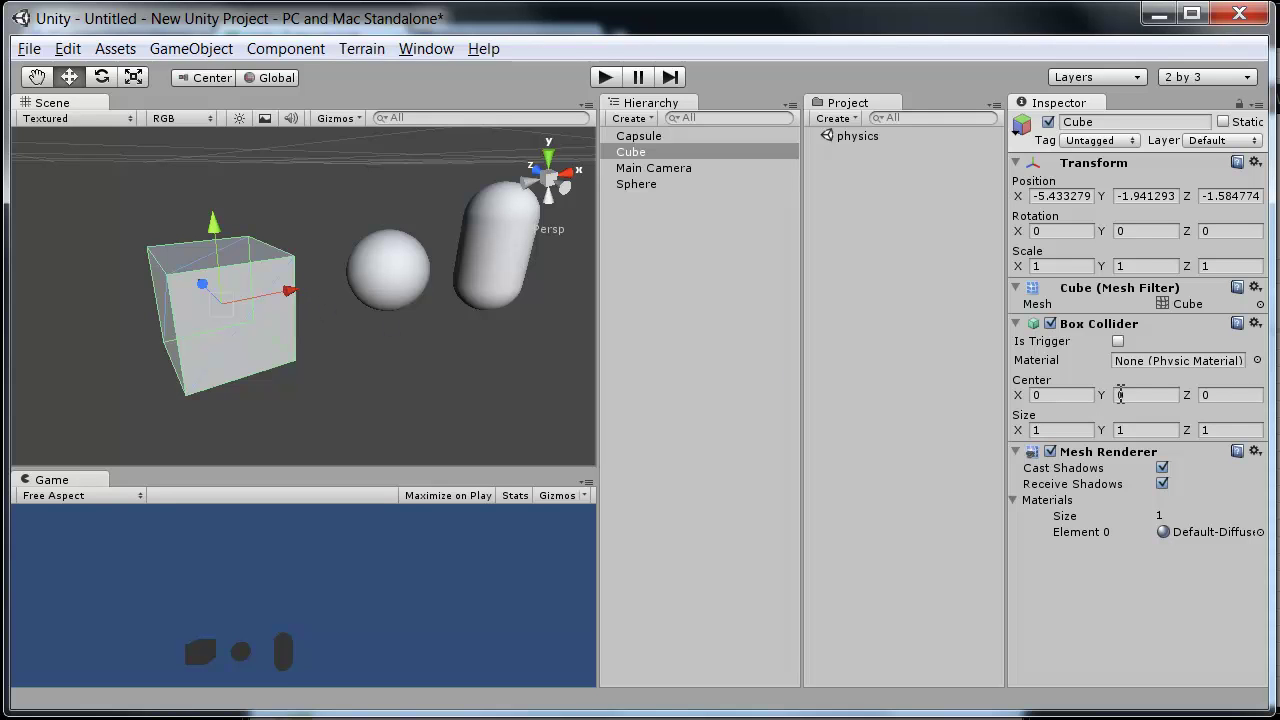
- Try changing the center and size of the cube's Box Collider, and undo the changes
drag(1019, 400, 1126, 433)
text(0)
key(ctrl+z)
key(ctrl+z)
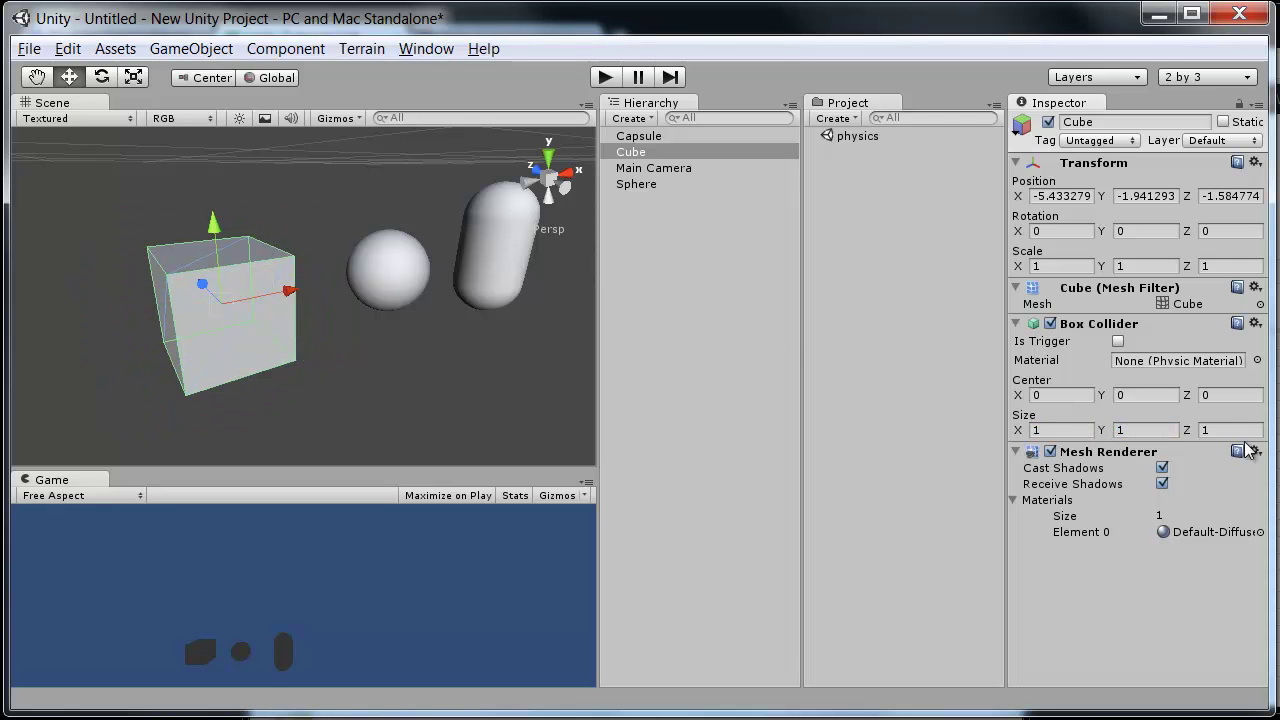
- Try a radius of about 0.86 and a center X of about -0.42 on the sphere's collider, and undo both
click(396, 275)
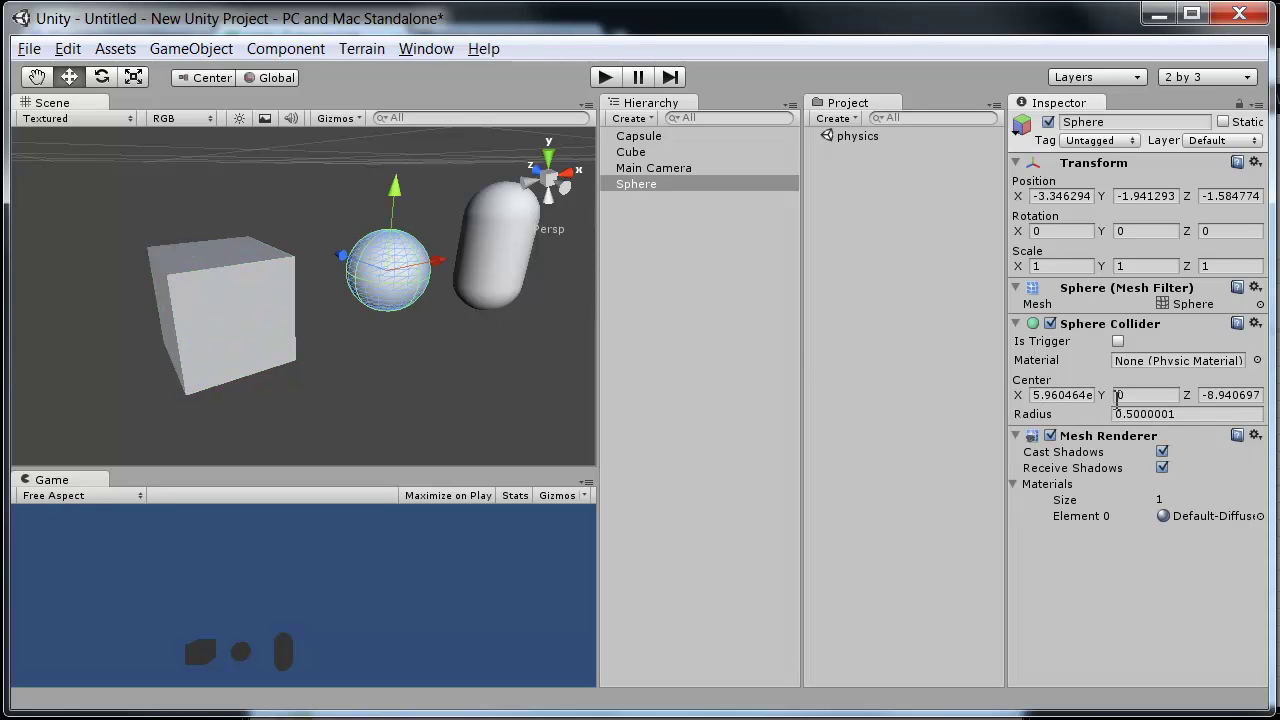
mouse_move(1089, 428)
mouse_down()
mouse_move(1130, 423)
mouse_move(1108, 418)
mouse_up()
mouse_move(1028, 399)
mouse_down()
mouse_move(1040, 399)
mouse_move(1018, 405)
mouse_up()
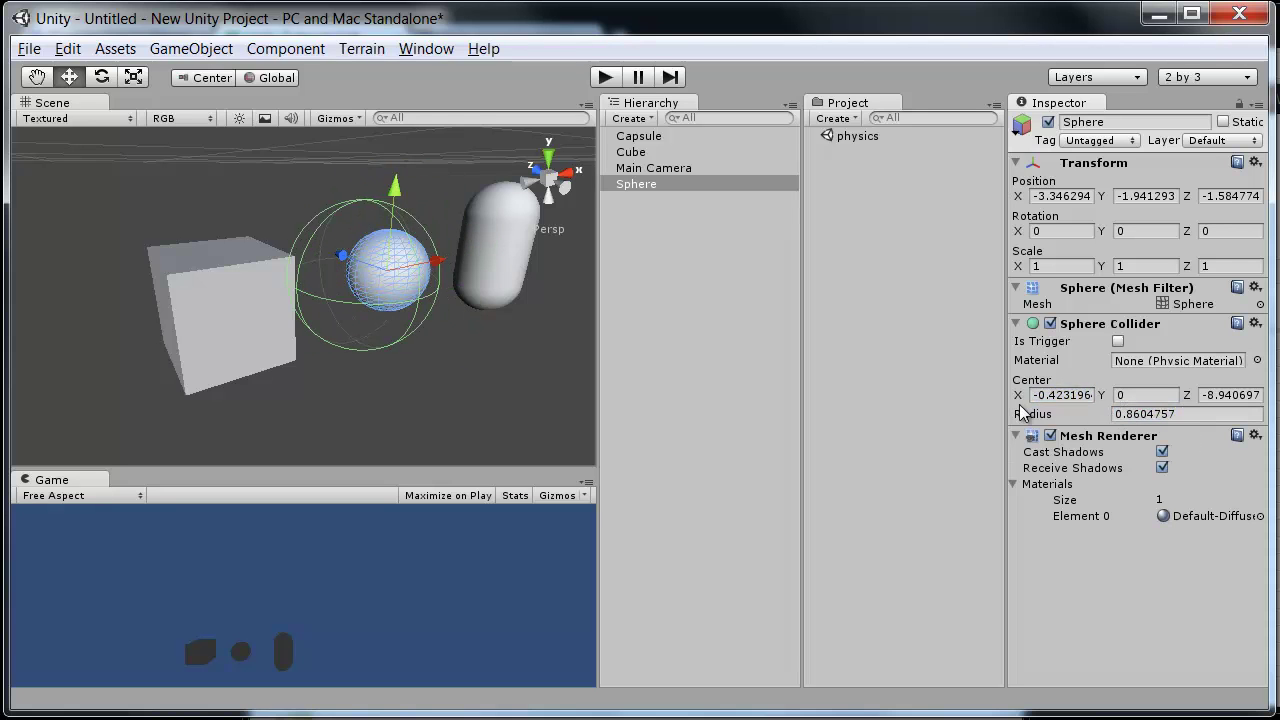
key(ctrl+z)
key(ctrl+z)
- Select the capsule and set its Capsule Collider height to about 2.42
click(508, 252)
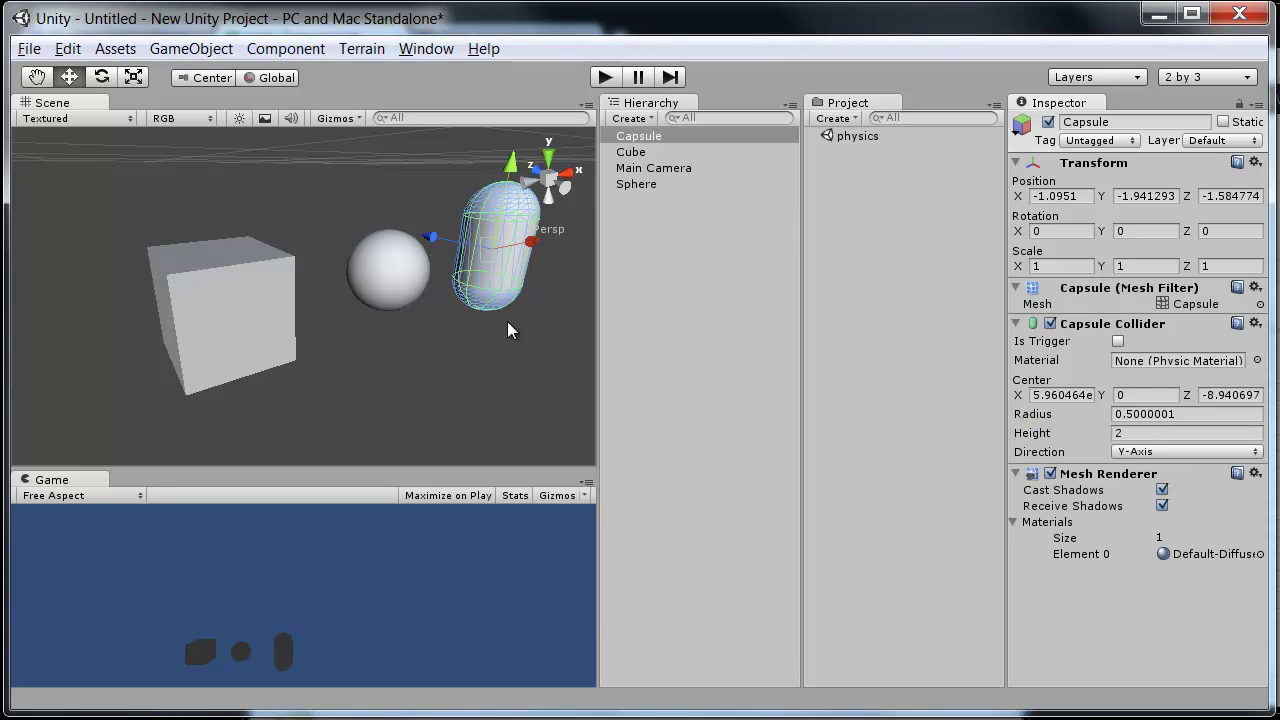
middle_drag(508, 323, 464, 370)
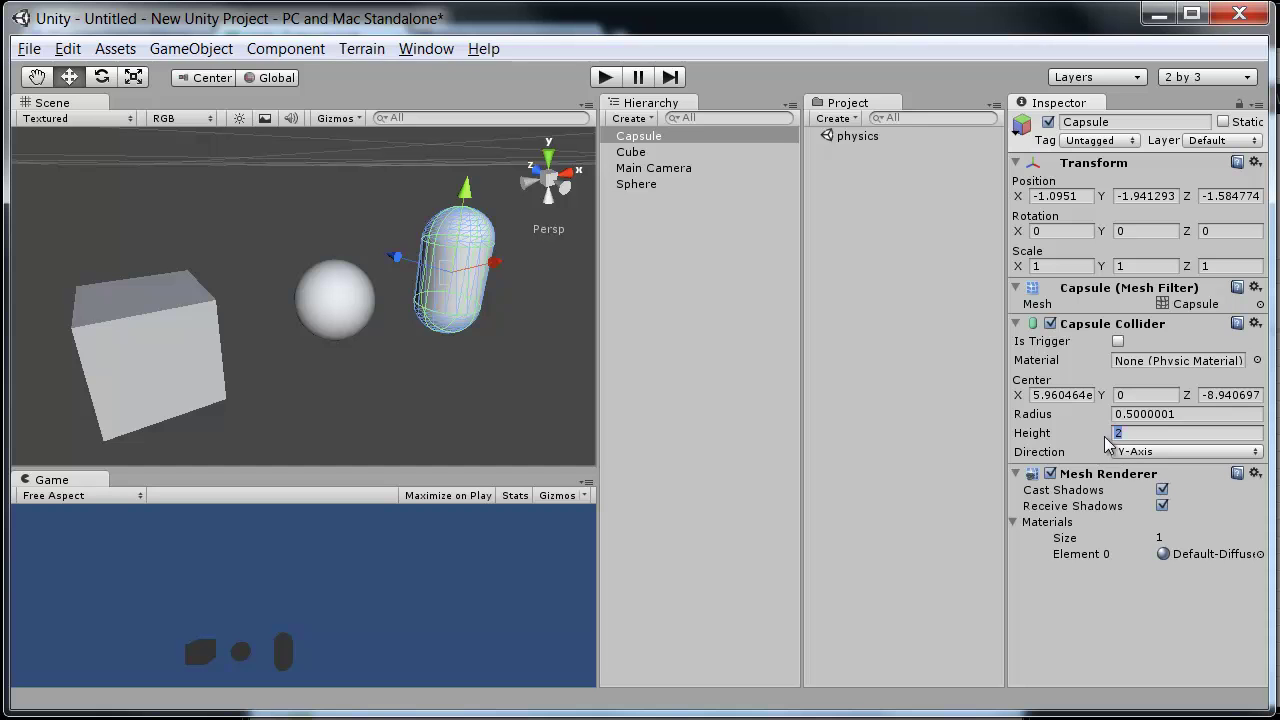
drag(1114, 443, 1116, 441)
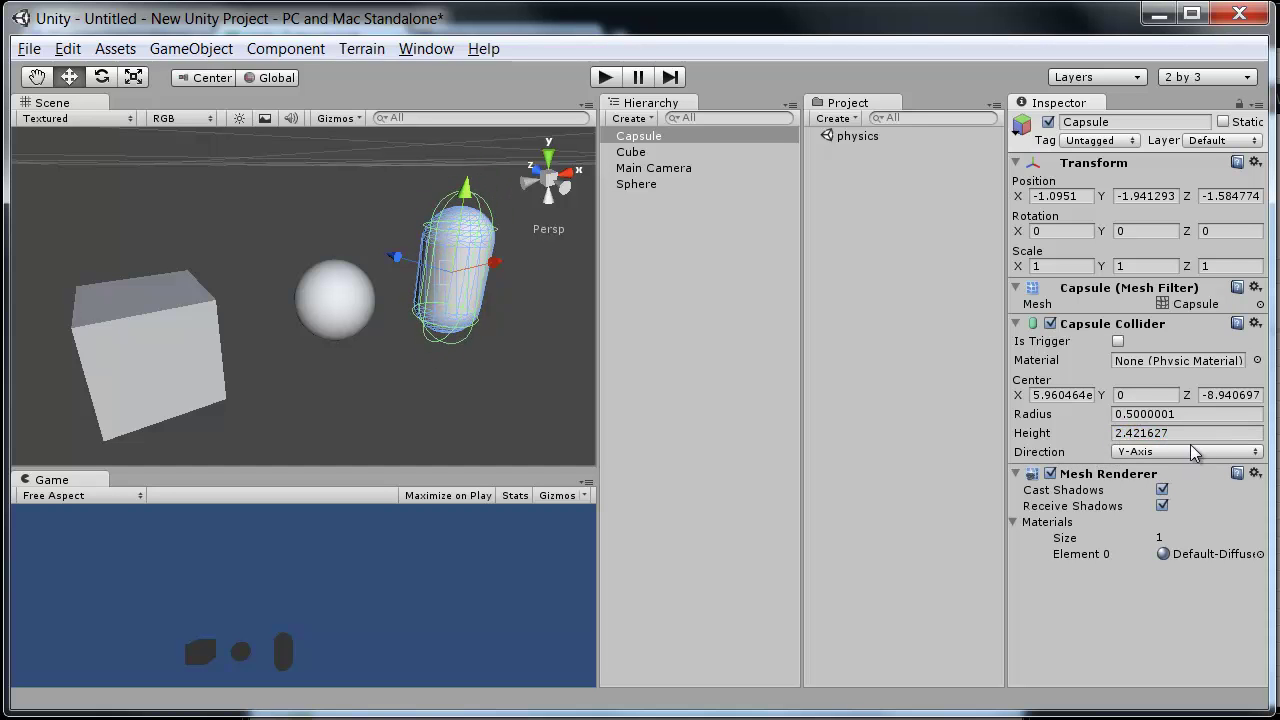
- Try the X-Axis, Z-Axis and Y-Axis directions on the capsule's collider
click(1198, 452)
click(1205, 462)
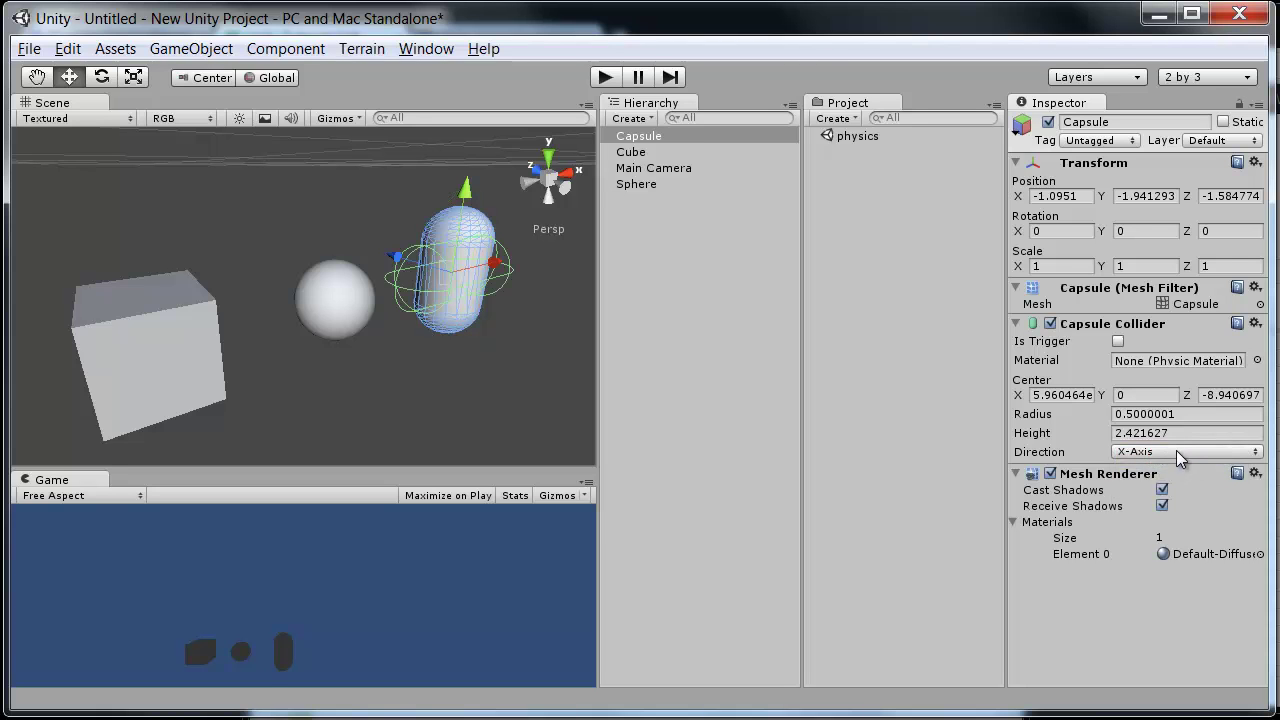
click(1185, 455)
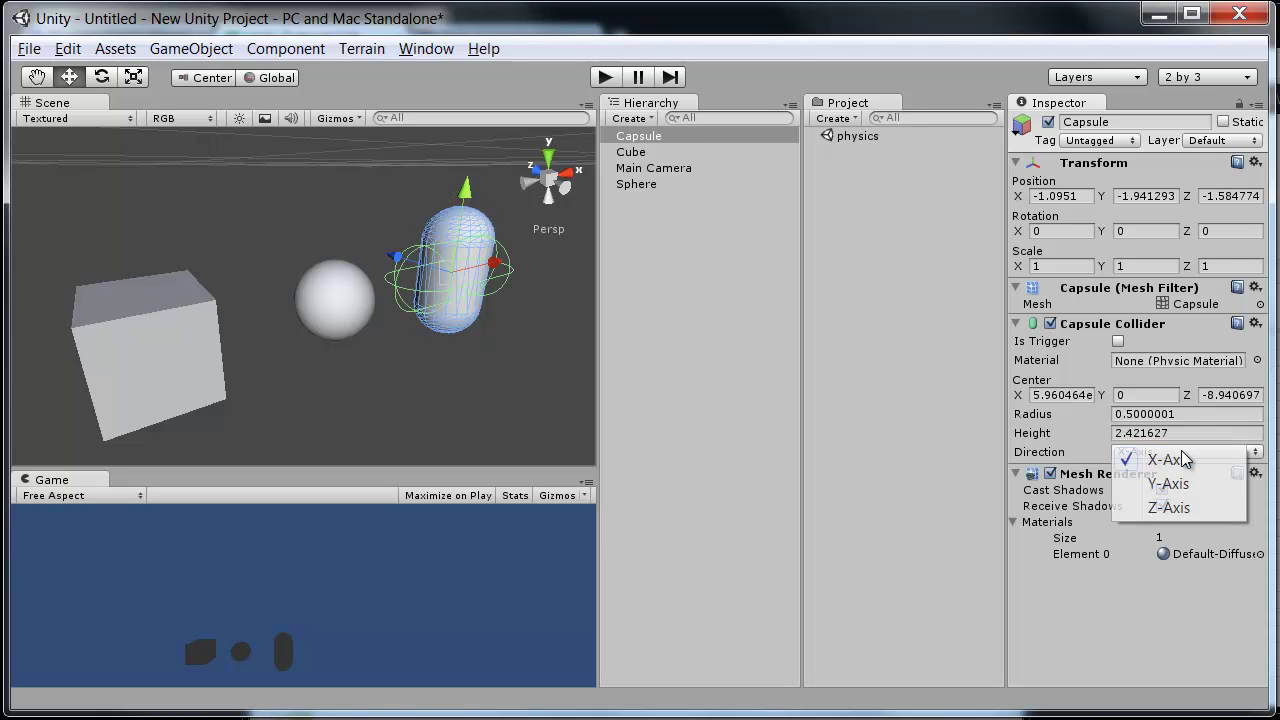
click(1190, 507)
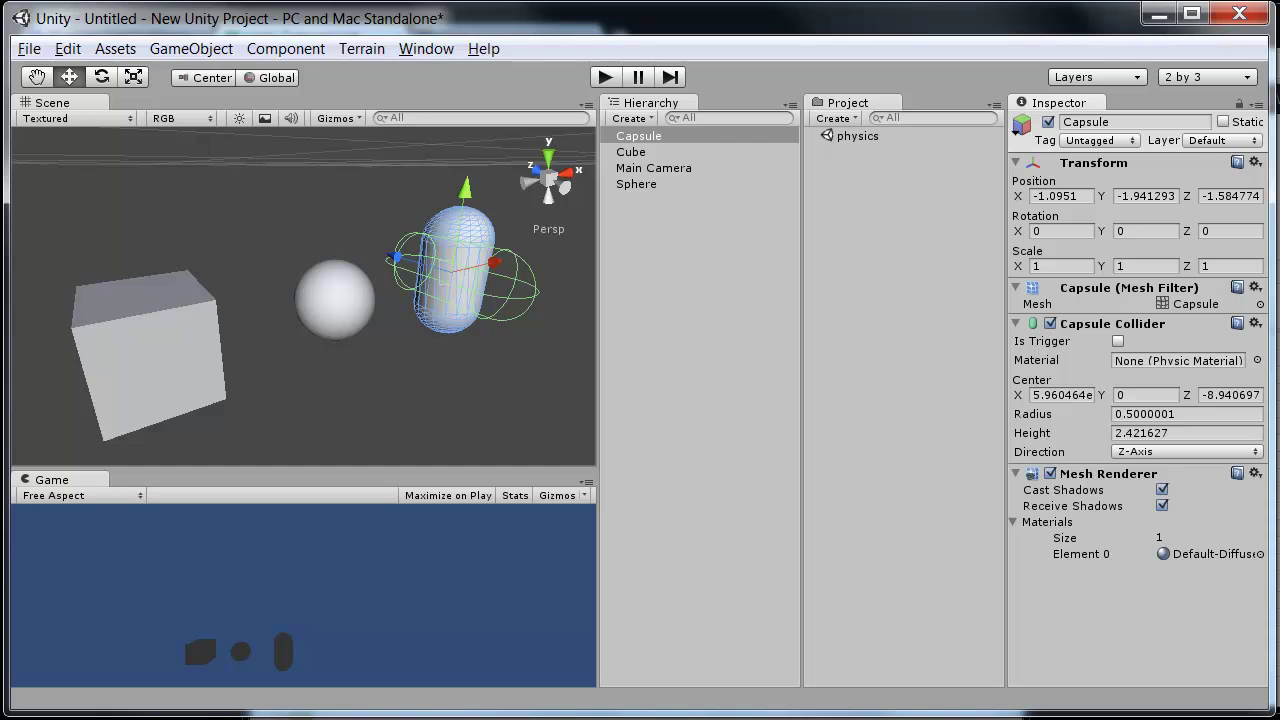
click(1188, 452)
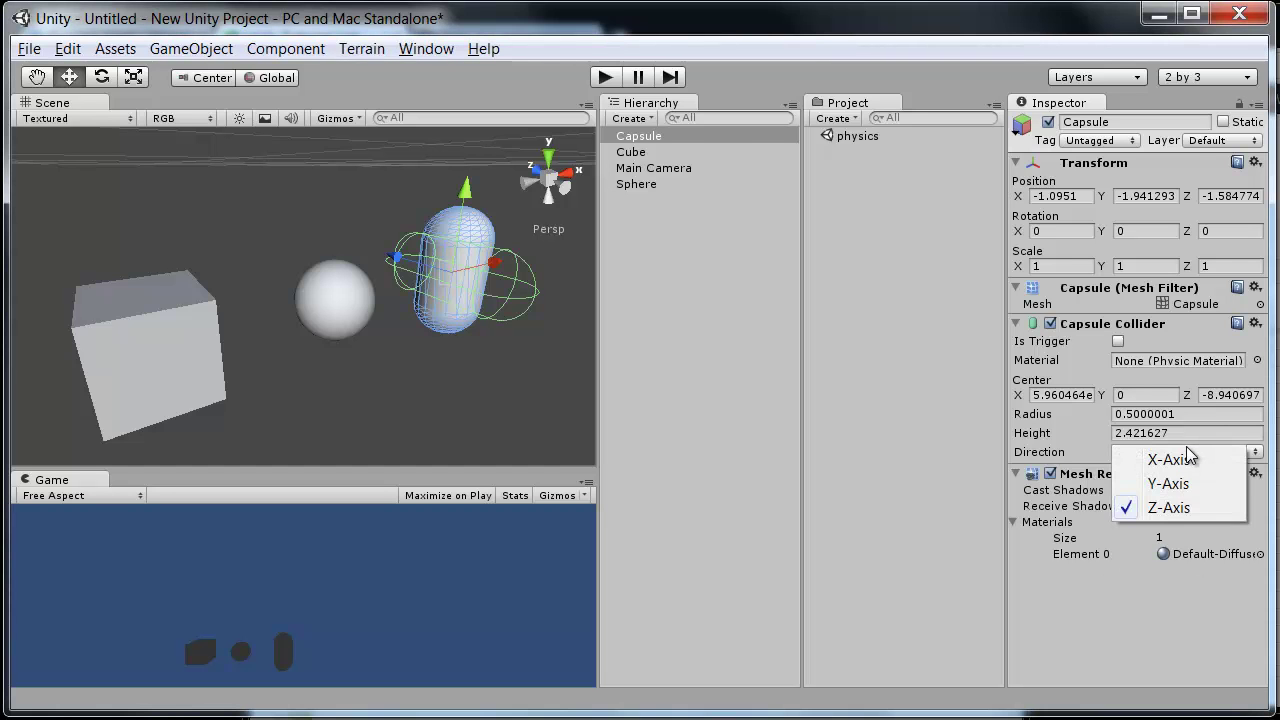
click(1180, 481)
alt+drag(543, 349, 311, 329)
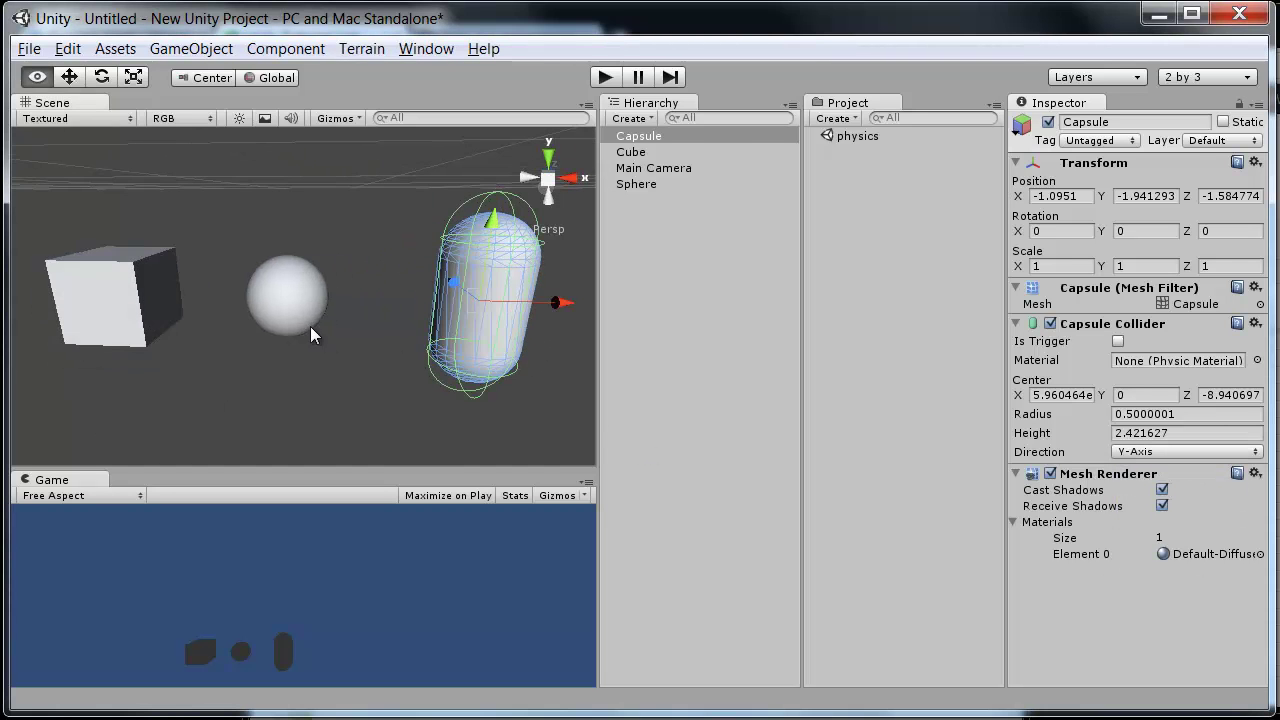
- Undo the direction and height changes made to the capsule's collider
key(ctrl+z)
key(ctrl+z)
key(ctrl+z)
key(ctrl+z)
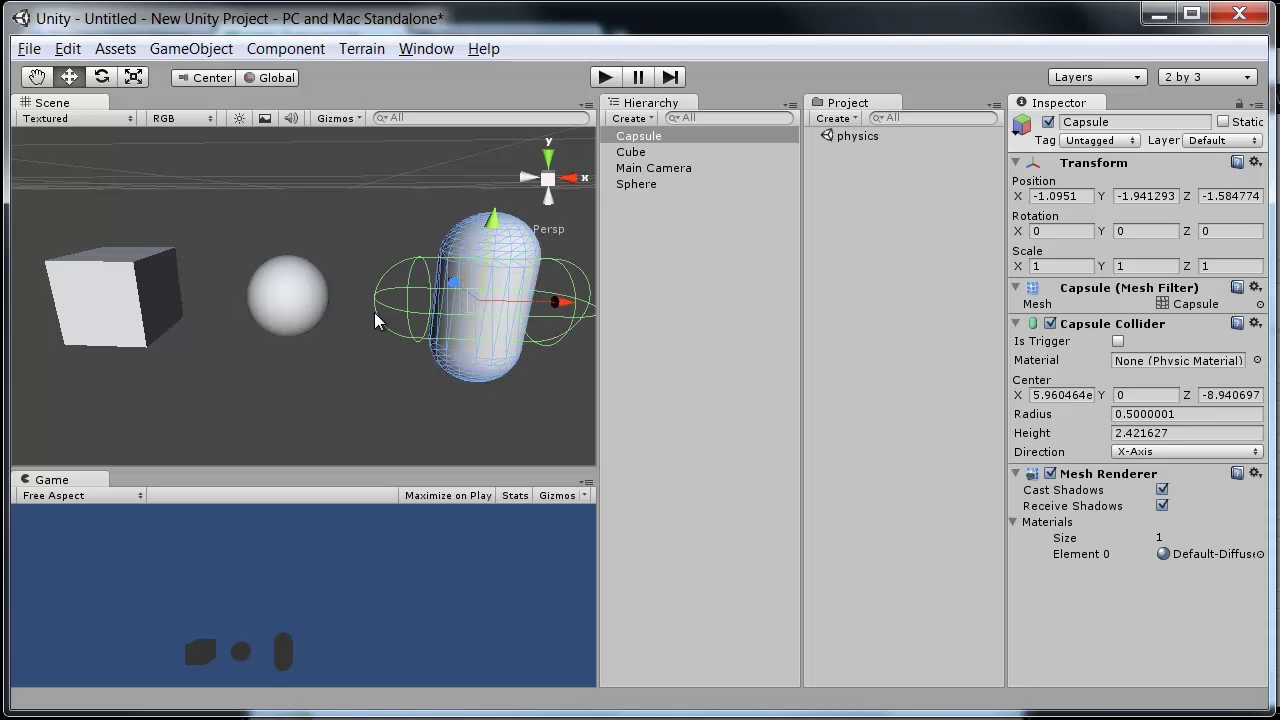
alt+drag(360, 332, 383, 363)
- Select the cube and examine the Is Trigger option of its Box Collider
click(340, 314)
click(220, 345)
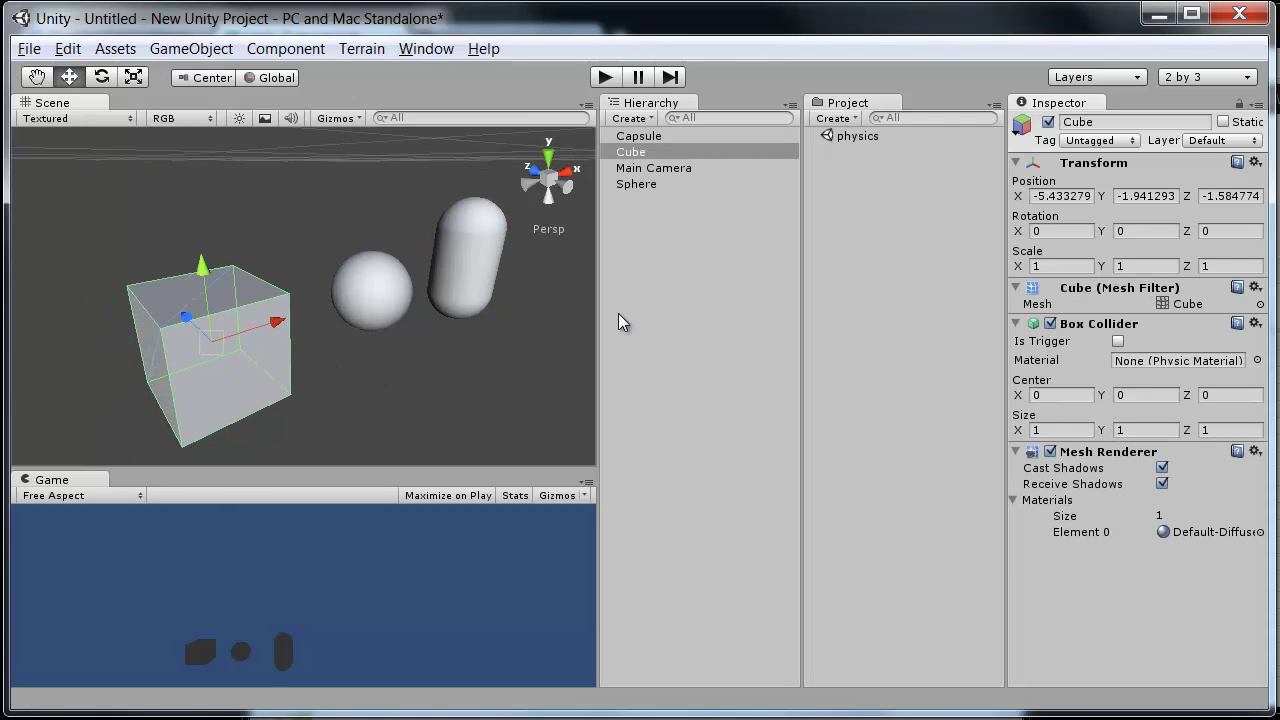
click(1118, 342)
alt+drag(340, 340, 380, 309)
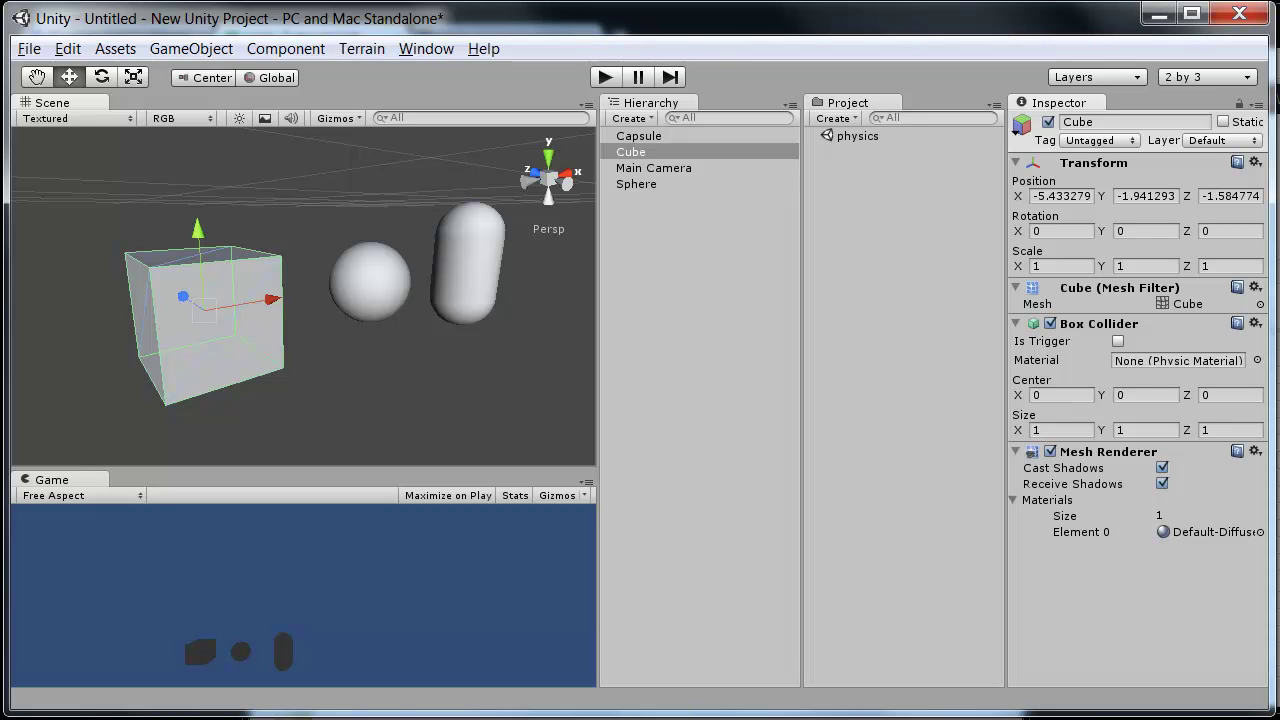
- Select the sphere, capsule and cube in turn and compare their collider types and outlines
alt+drag(474, 375, 349, 289)
click(349, 289)
click(496, 275)
click(338, 278)
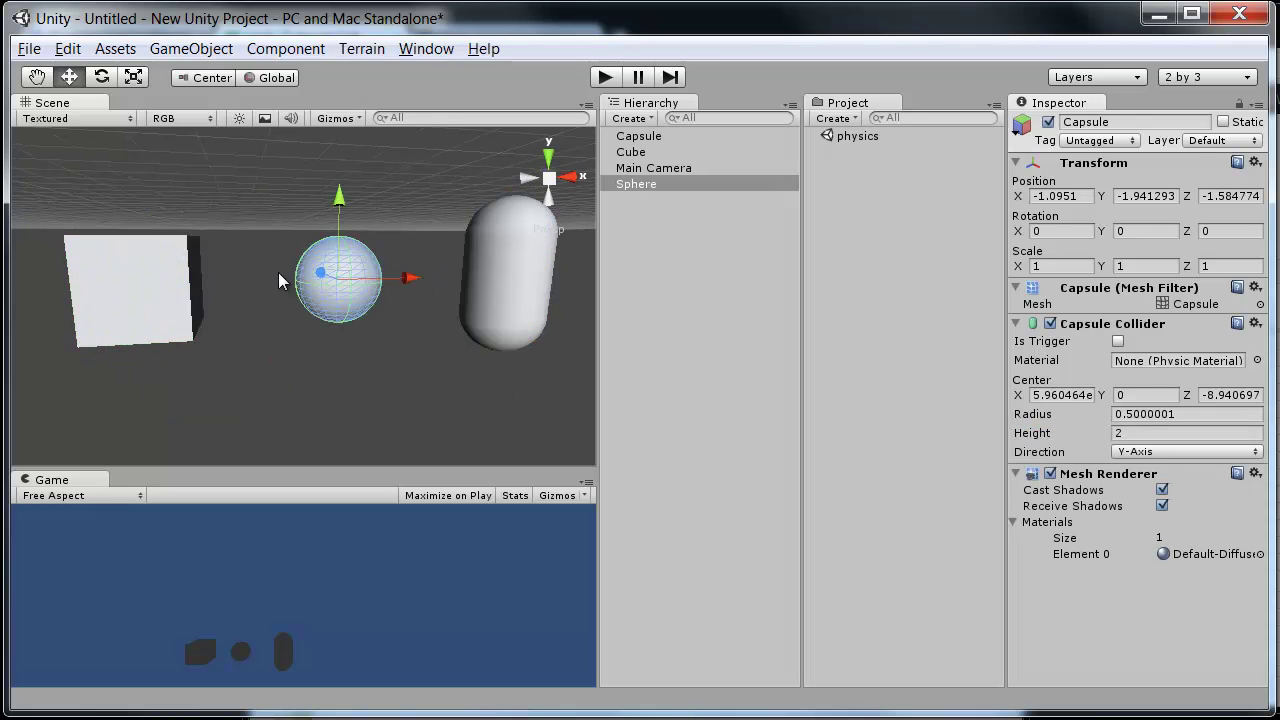
click(135, 290)
alt+drag(135, 290, 390, 295)
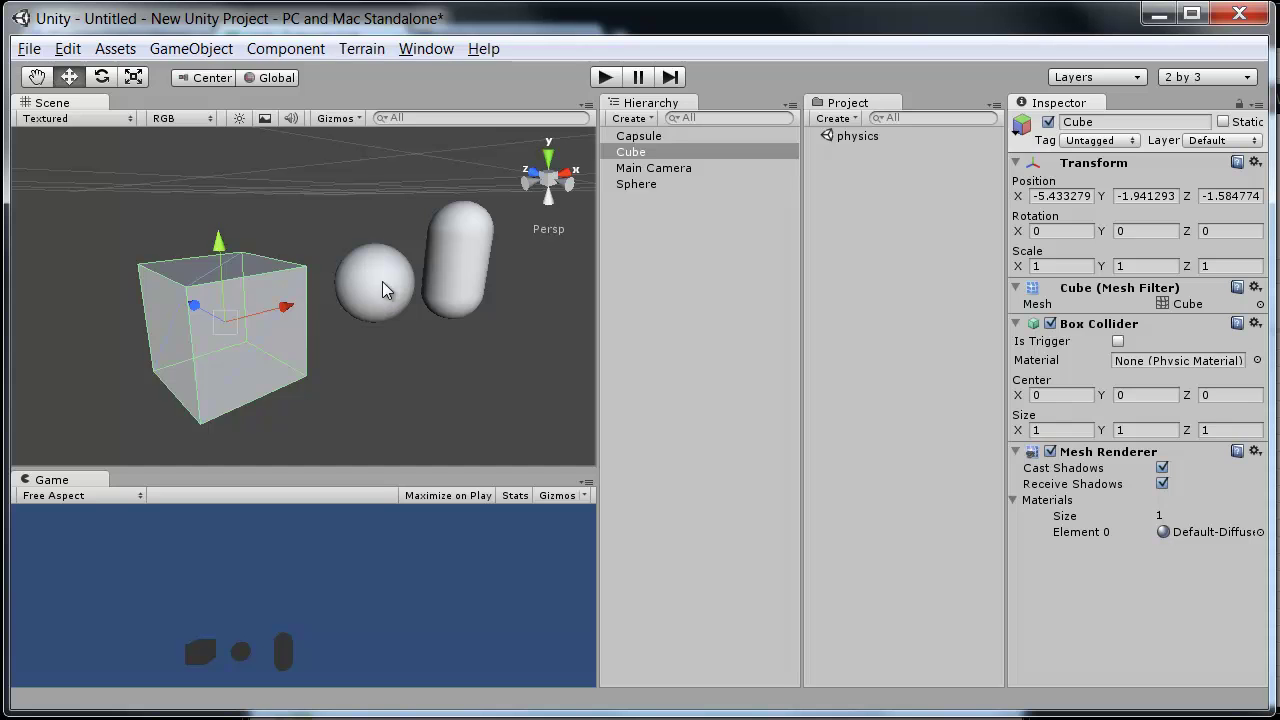
click(390, 295)
click(464, 278)
alt+drag(464, 278, 405, 379)
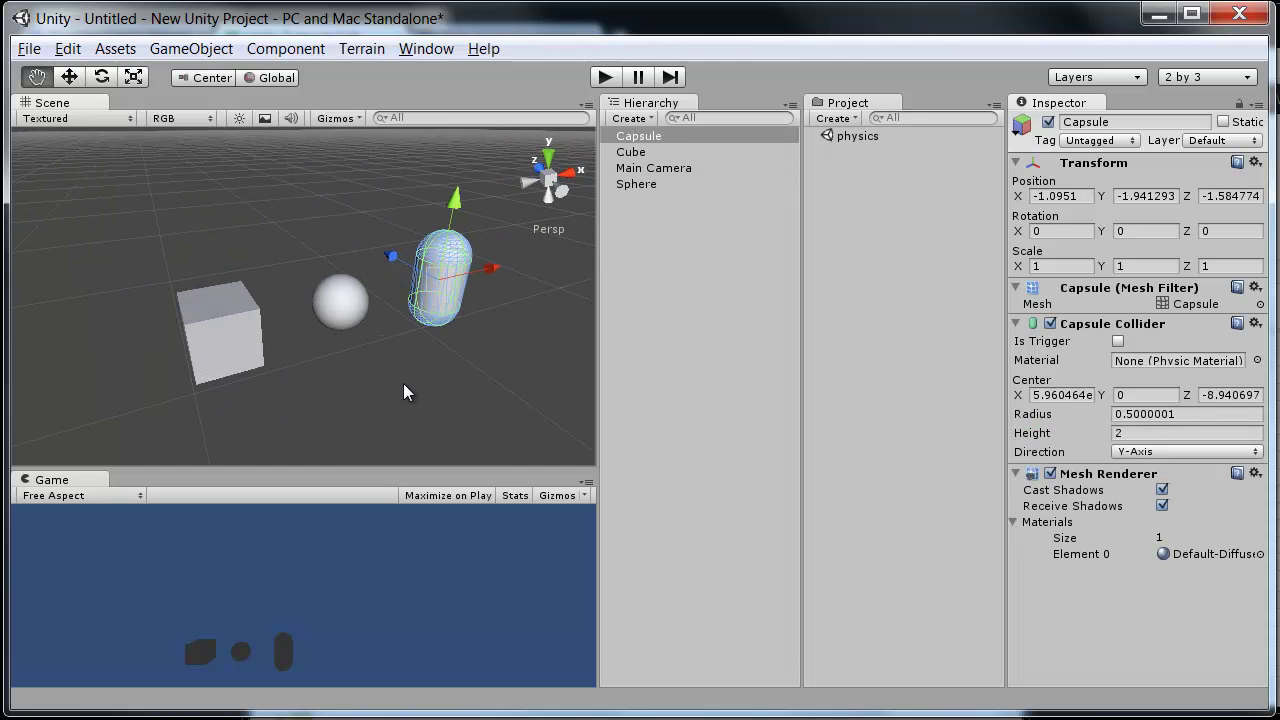
- Create a plane and position it beneath the cube, sphere and capsule
click(192, 49)
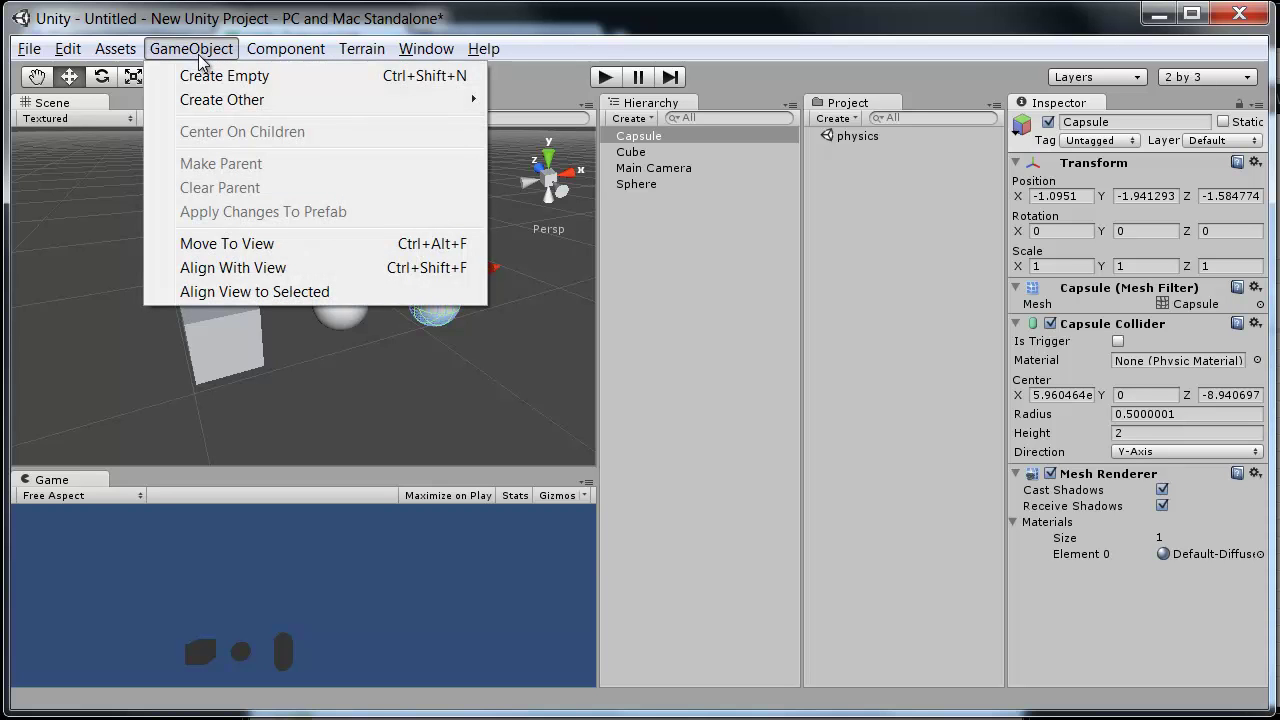
mouse_move(240, 104)
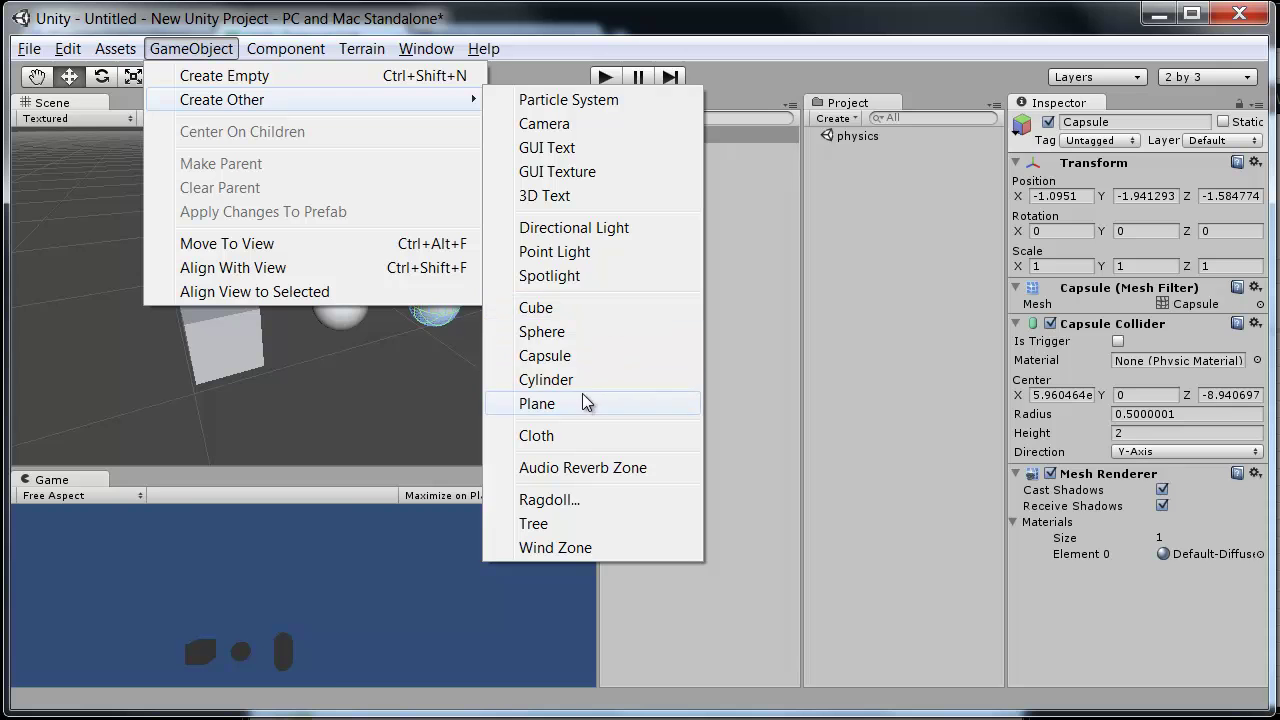
click(537, 404)
alt+drag(335, 259, 459, 393)
- Raise the capsule, cube and sphere above the plane to Y positions of about -1.30, -1.77 and -1.56
click(435, 278)
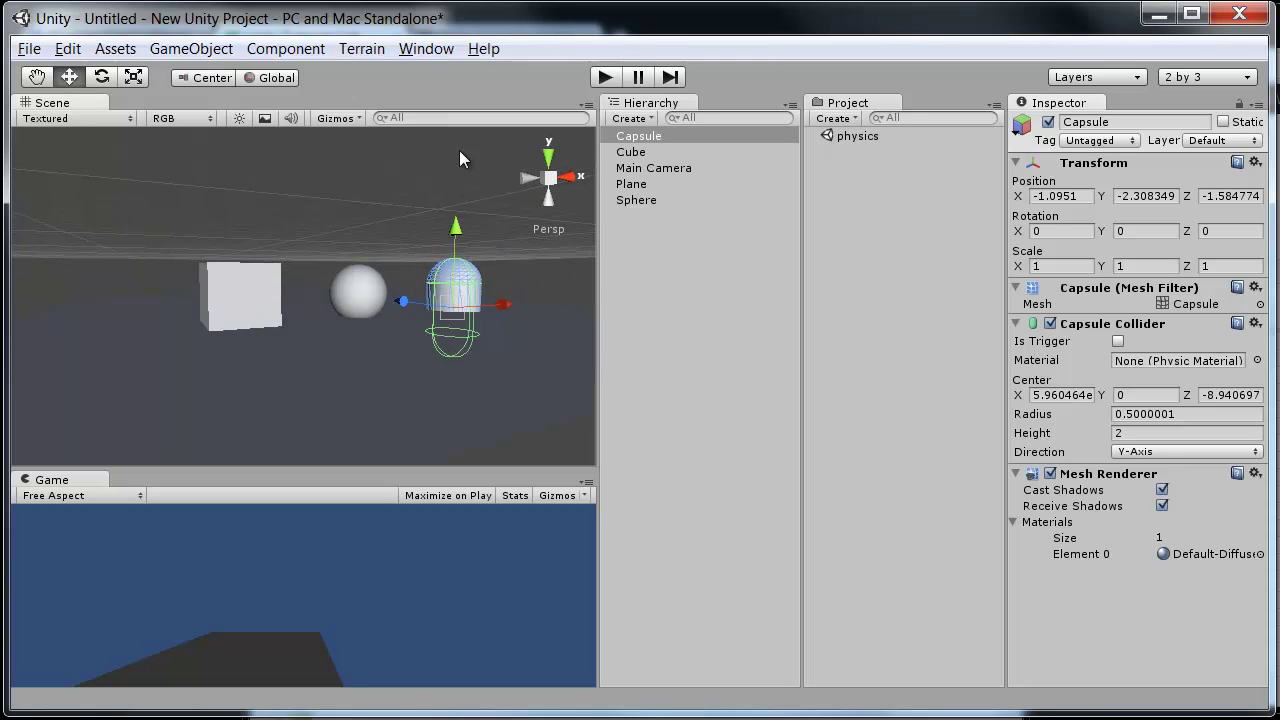
alt+drag(307, 222, 178, 264)
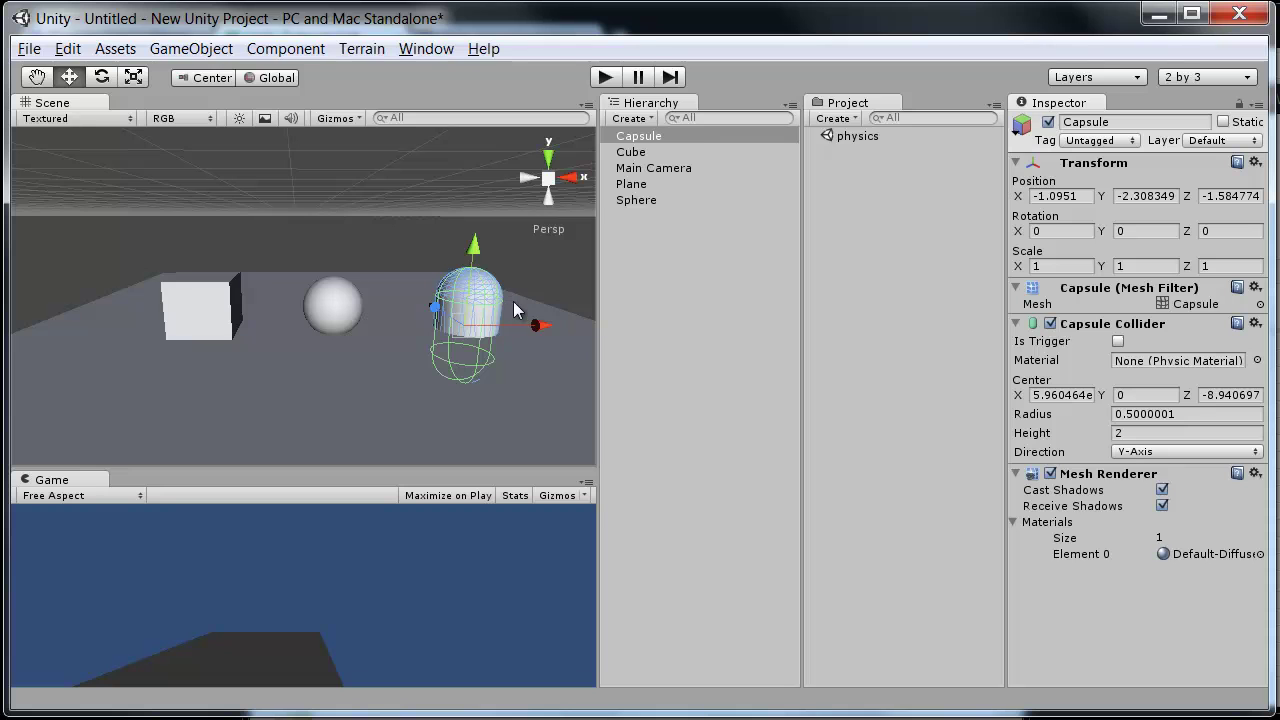
alt+drag(409, 312, 340, 345)
click(293, 336)
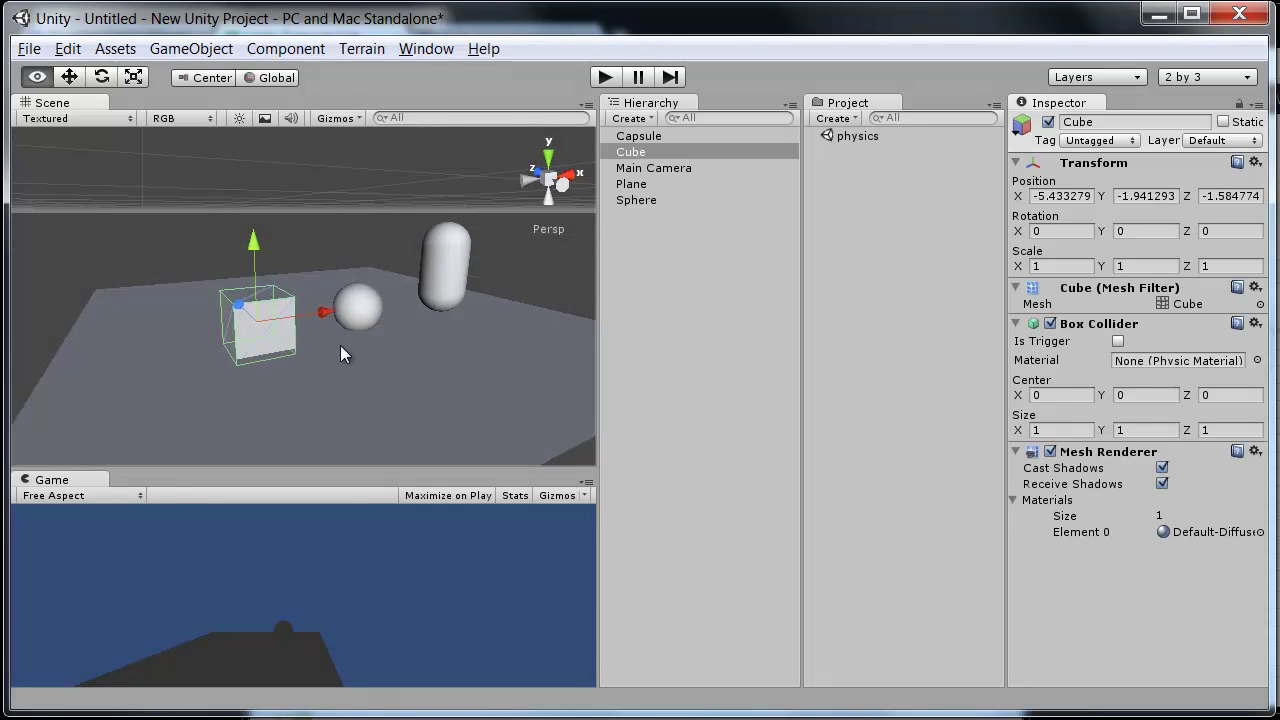
alt+drag(423, 380, 212, 222)
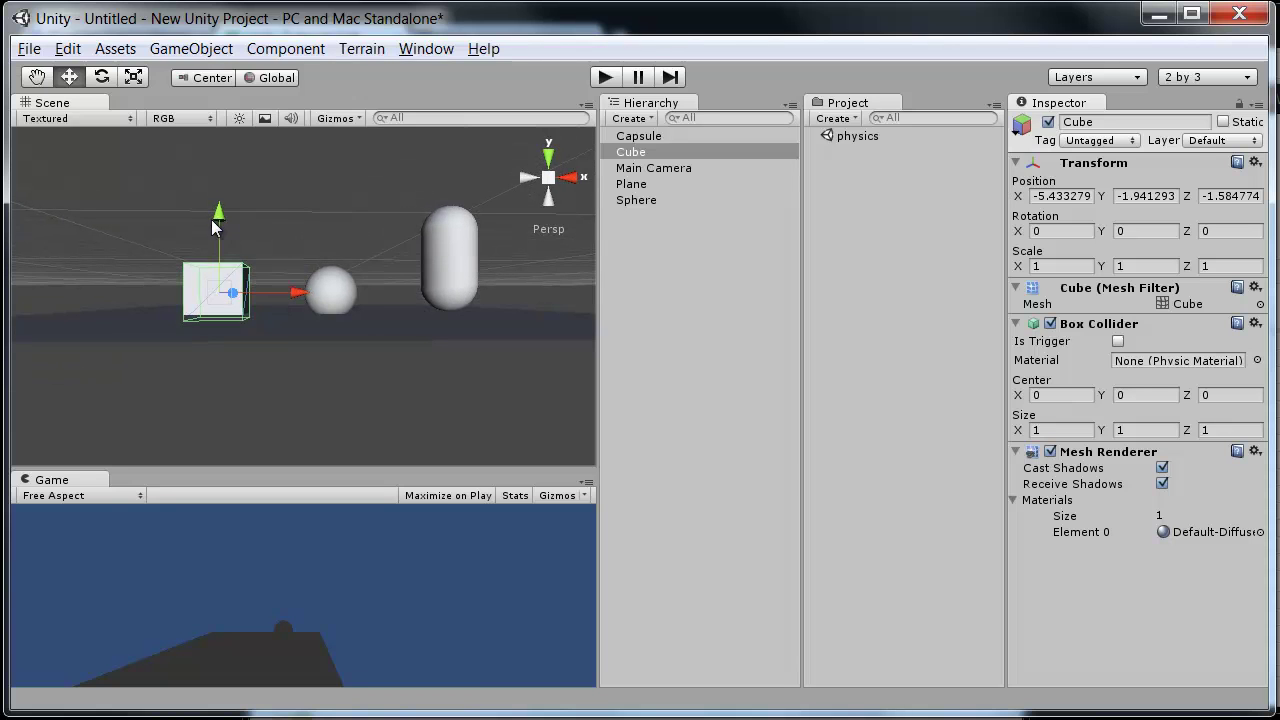
click(335, 291)
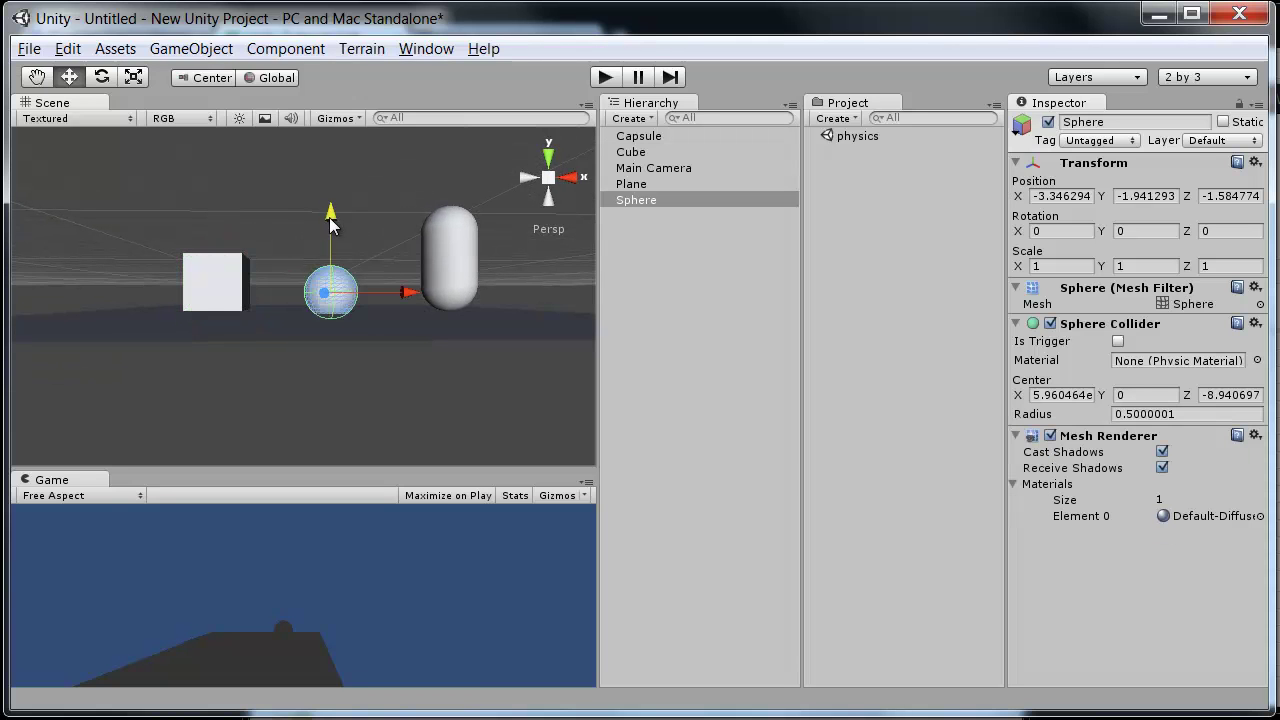
drag(331, 222, 331, 196)
alt+drag(331, 196, 410, 318)
- Select the cube, run the scene in play mode to check whether the objects move, and stop playback
click(293, 363)
click(605, 77)
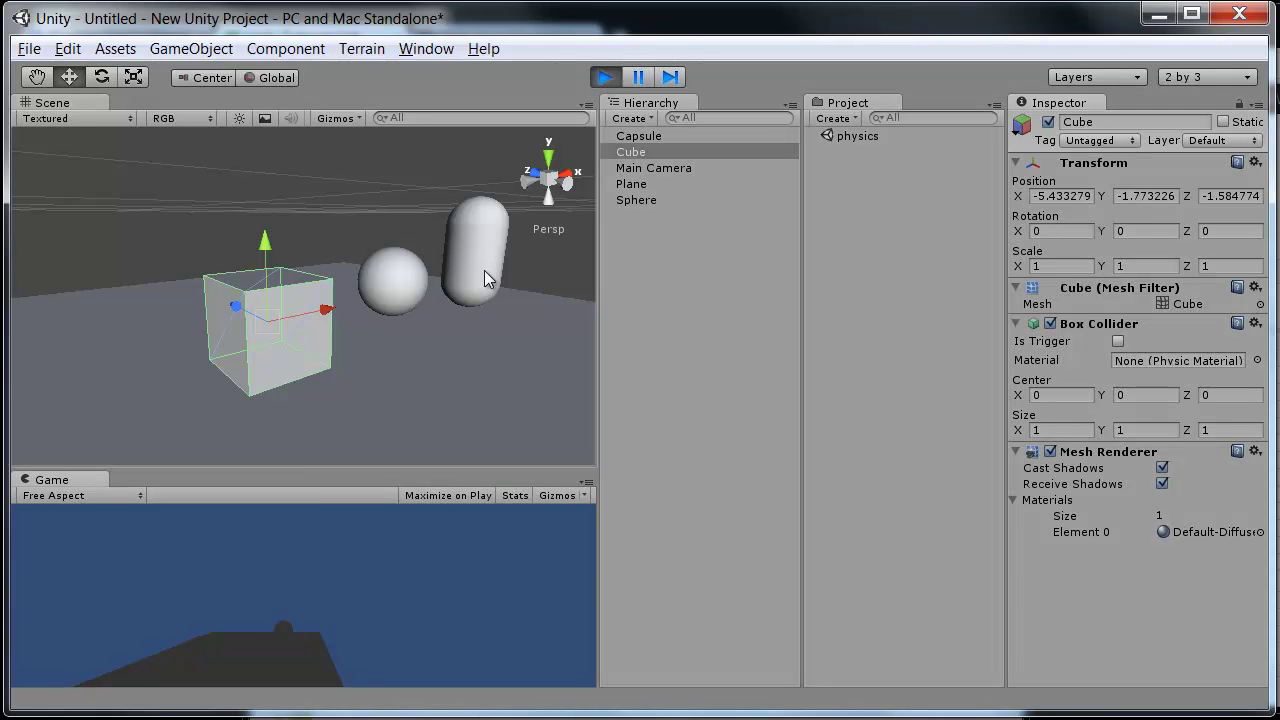
alt+drag(423, 352, 410, 393)
click(605, 78)
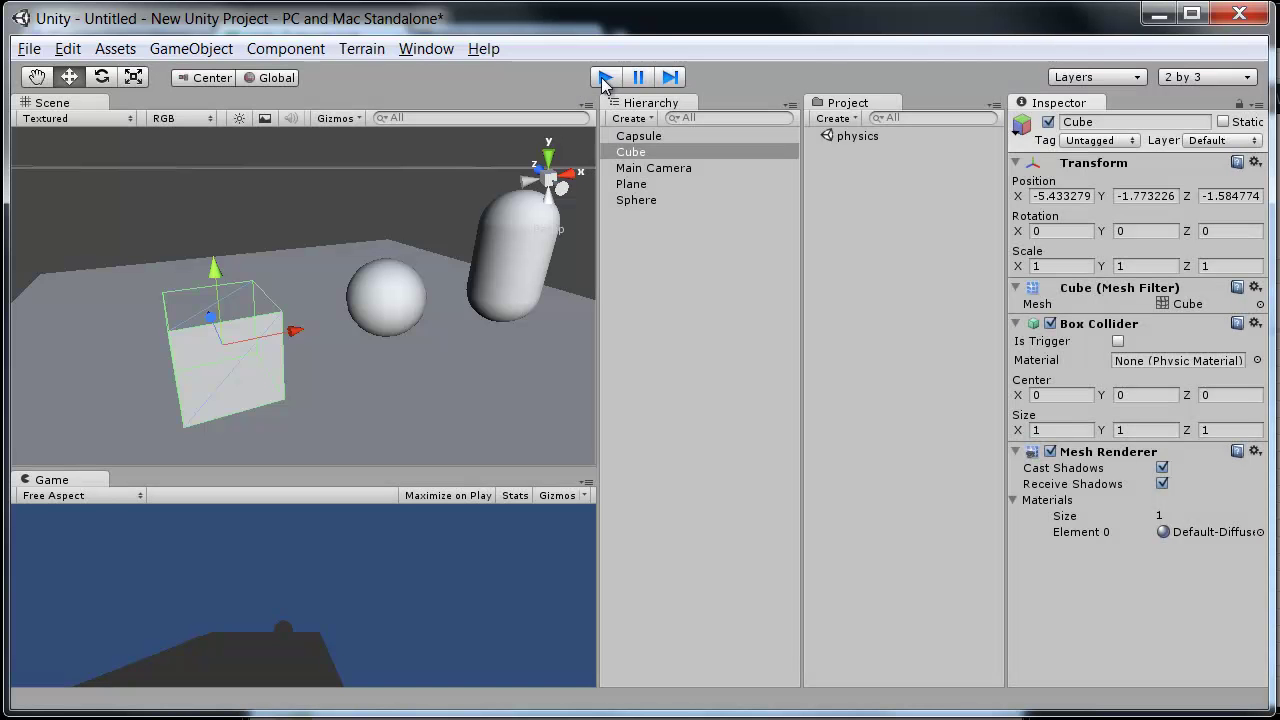
- Add a Rigidbody component to the cube and examine its mass, drag and gravity settings
alt+drag(347, 366, 440, 380)
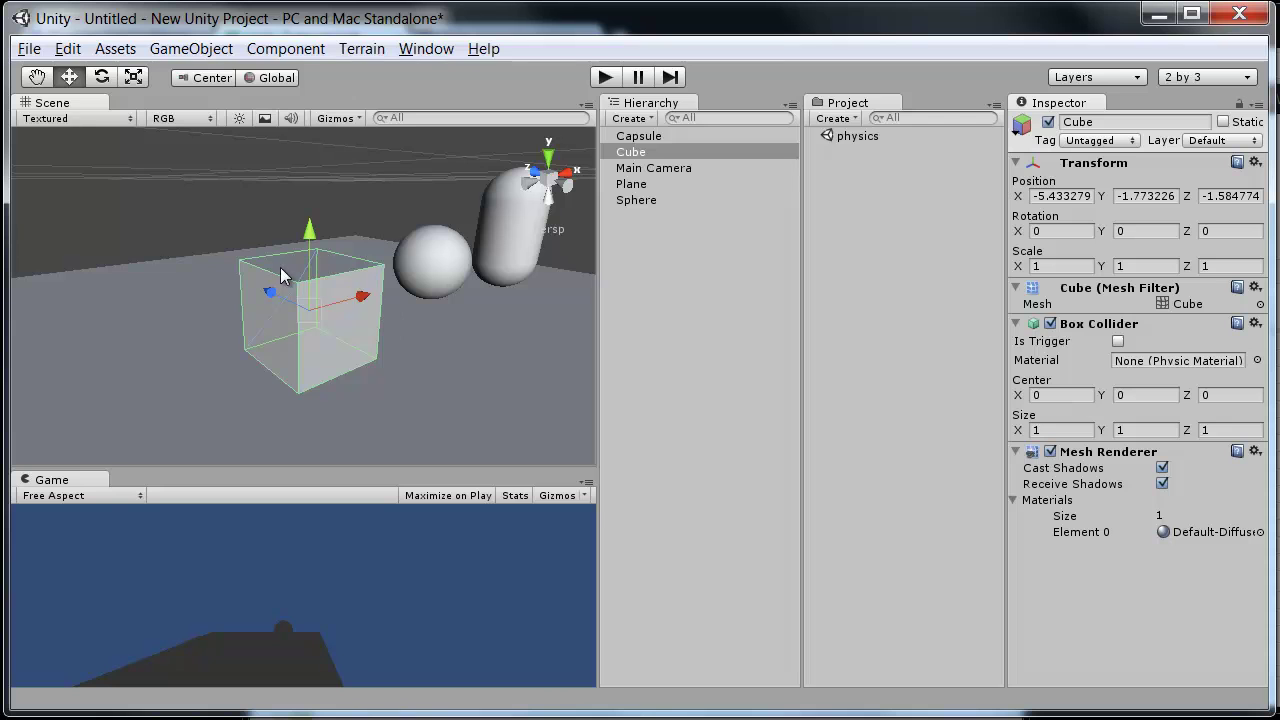
click(280, 50)
mouse_move(317, 136)
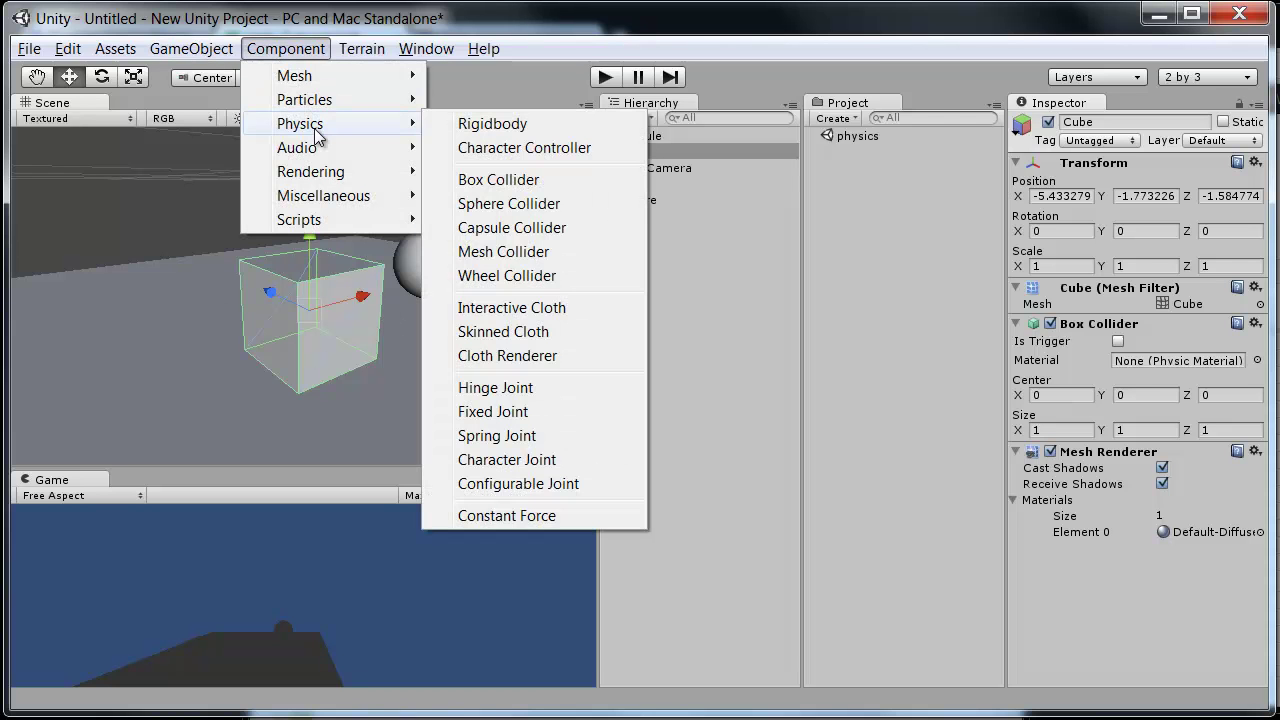
click(510, 122)
alt+drag(320, 322, 240, 360)
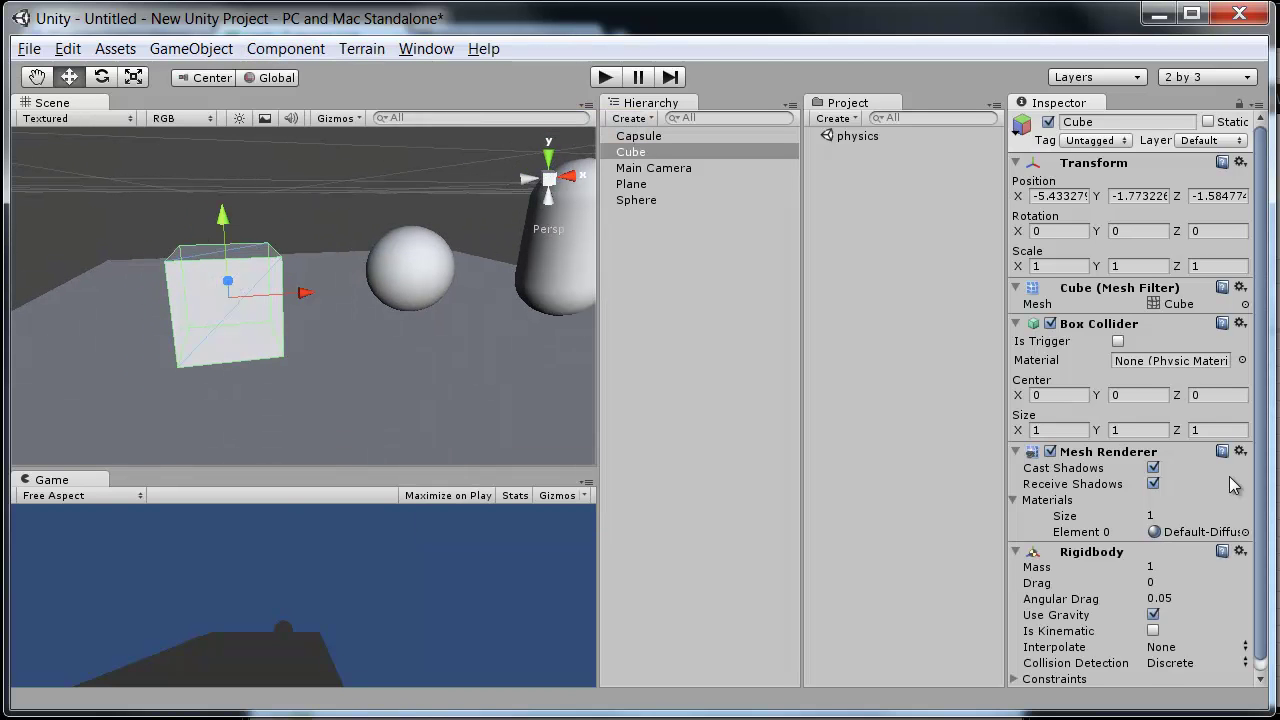
drag(1260, 427, 1262, 438)
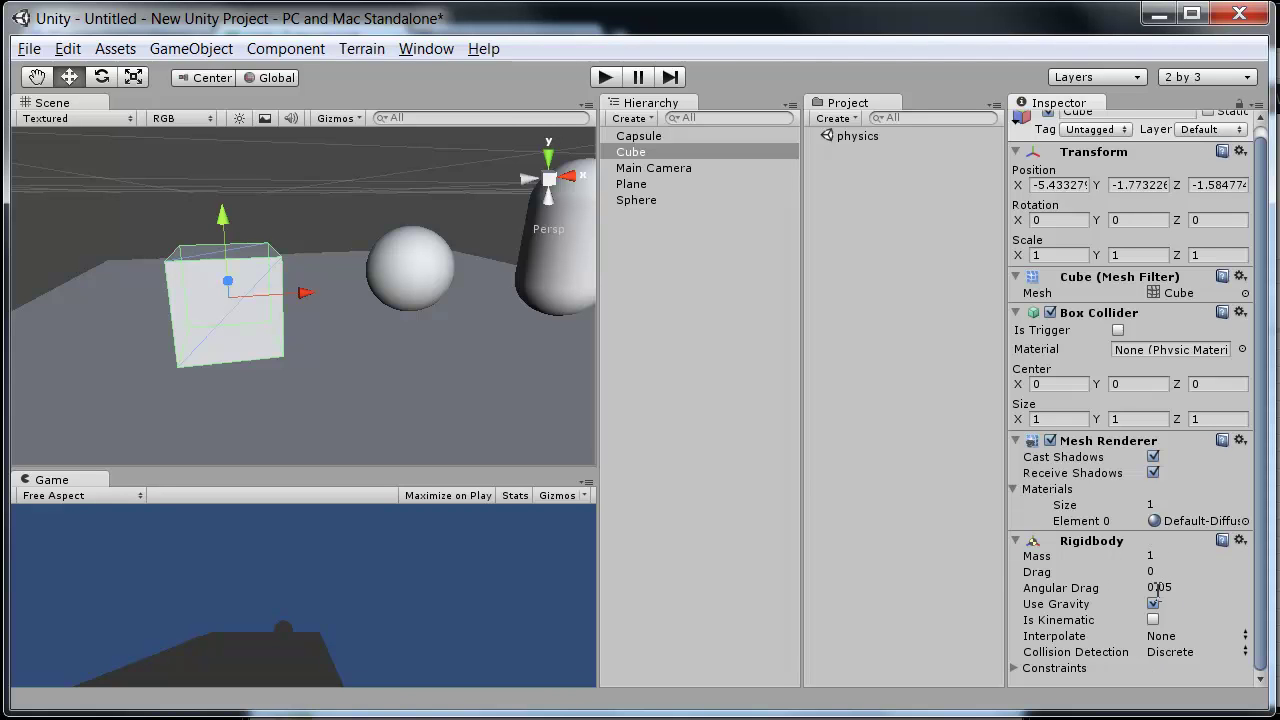
alt+drag(258, 302, 437, 337)
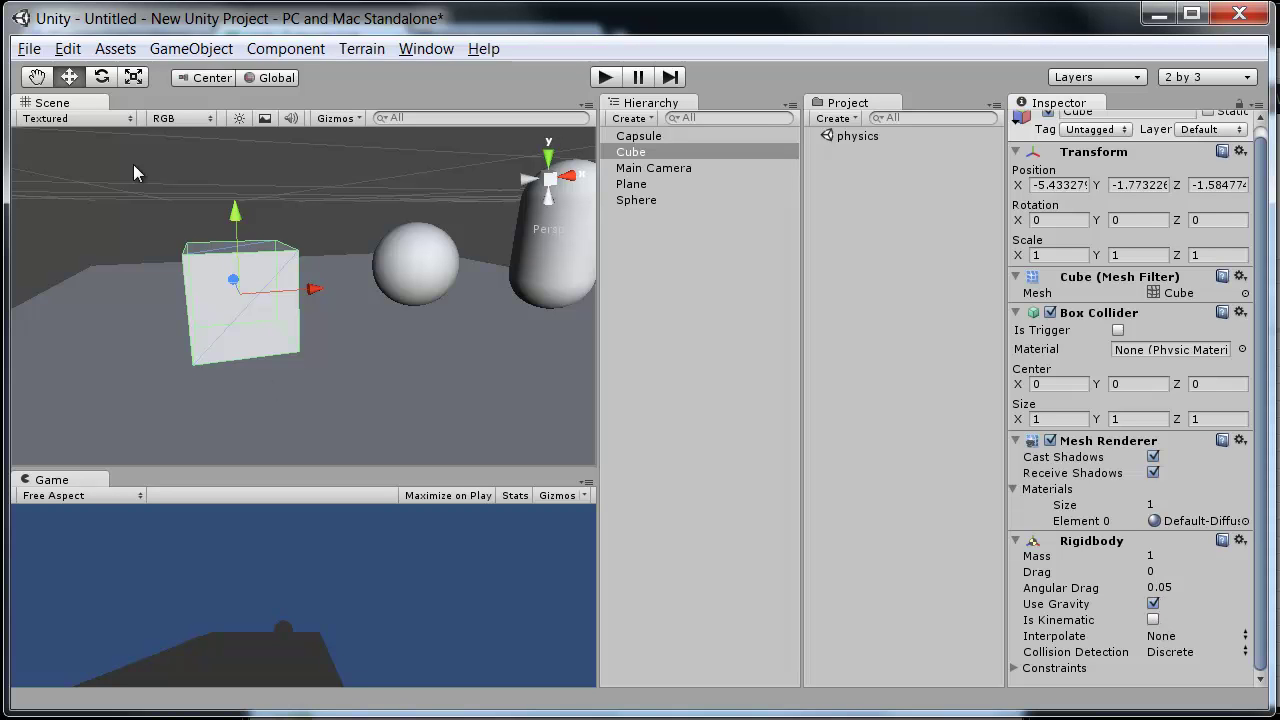
- Select the sphere and add a Rigidbody component to it
alt+drag(133, 172, 390, 301)
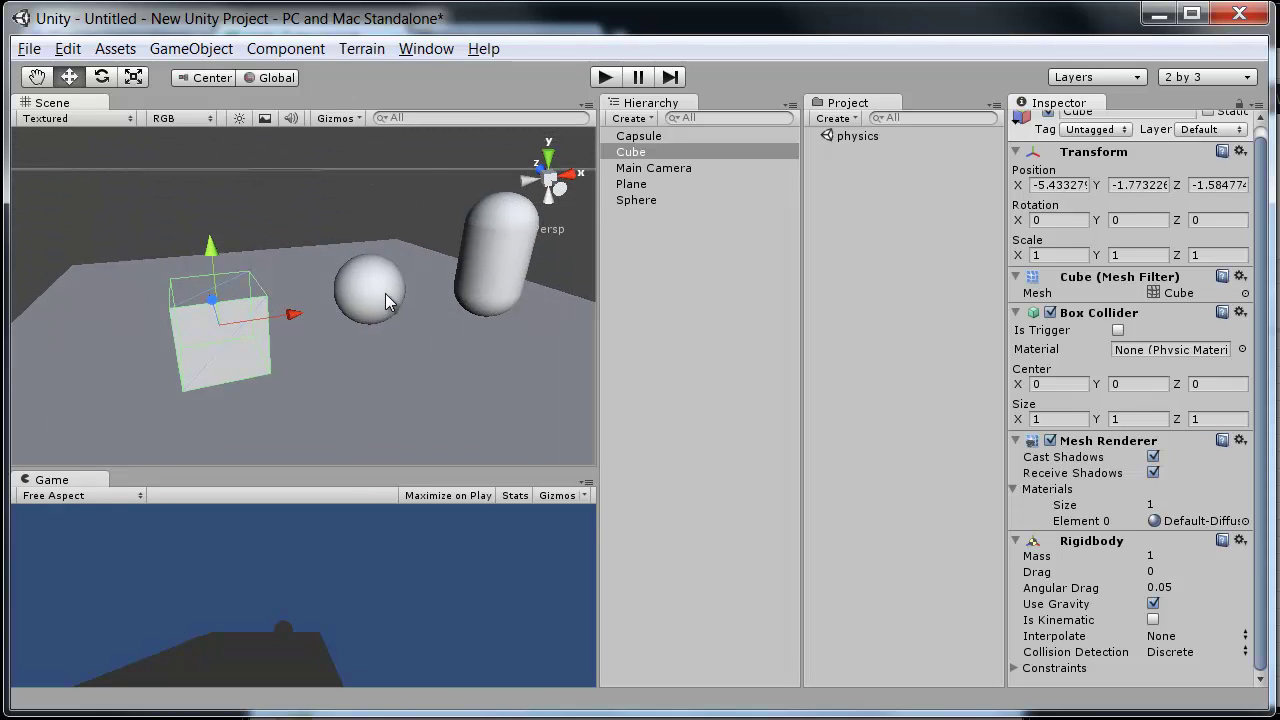
click(385, 293)
click(285, 48)
mouse_move(322, 120)
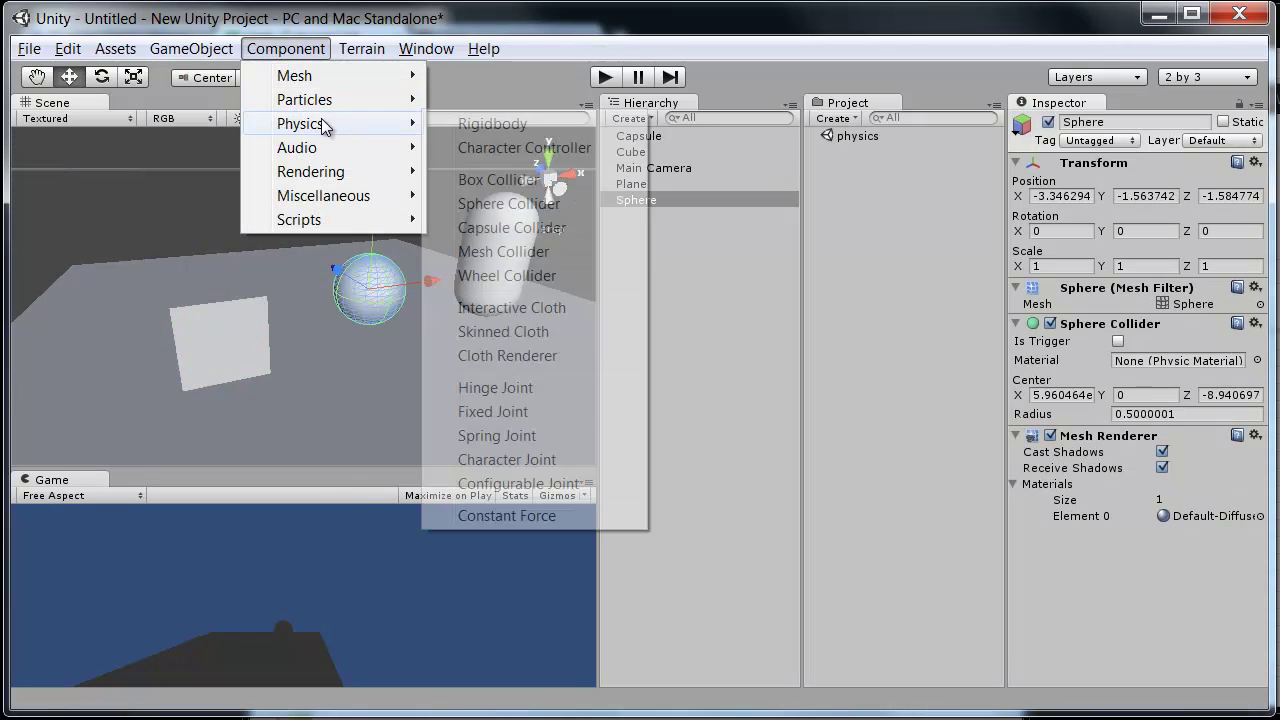
click(532, 130)
- Select the capsule, add a Rigidbody component to it and examine the component's settings
click(509, 244)
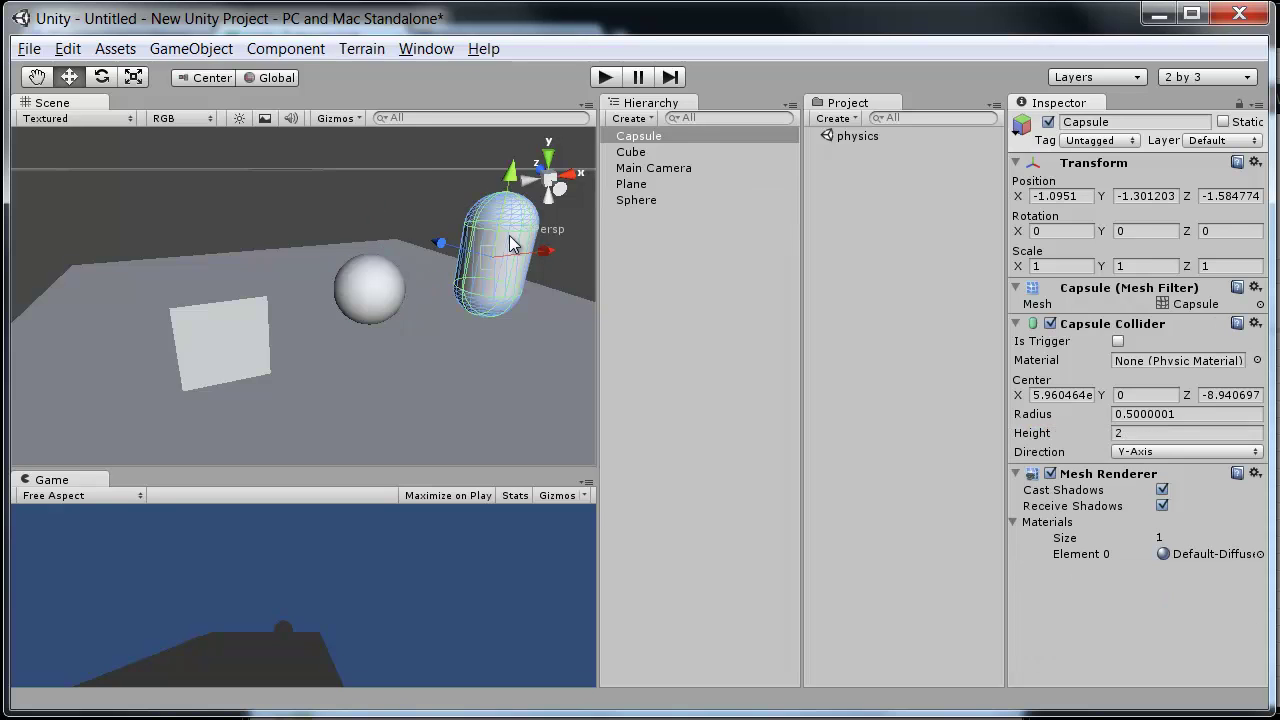
click(286, 52)
mouse_move(312, 122)
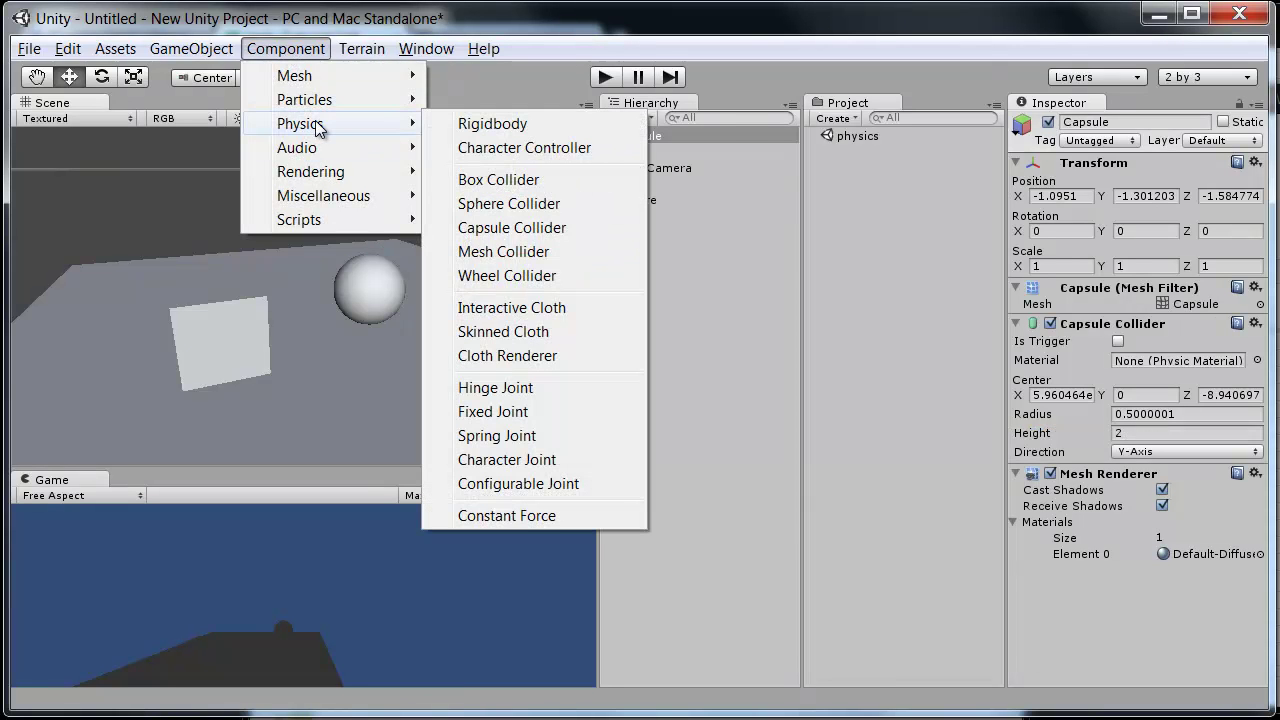
click(466, 128)
drag(1261, 500, 1261, 569)
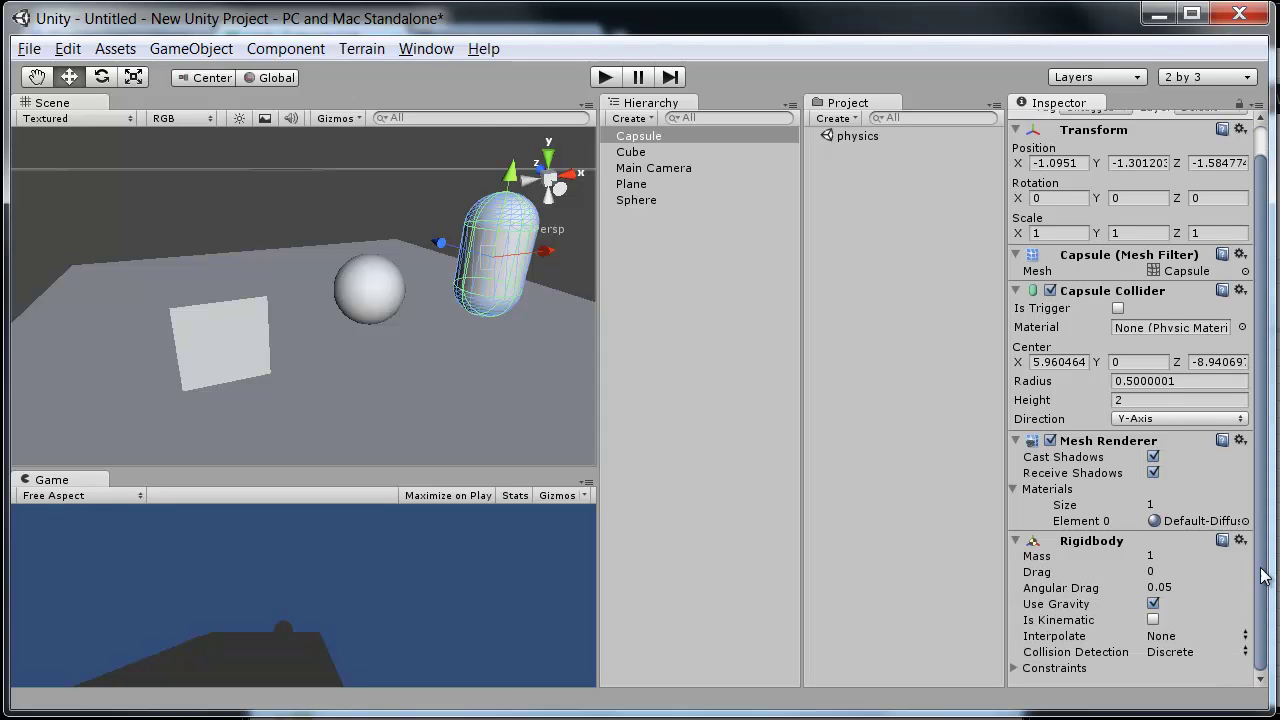
- Duplicate the cube twice and raise the copies above the original to form a slightly offset stack
alt+drag(314, 375, 349, 340)
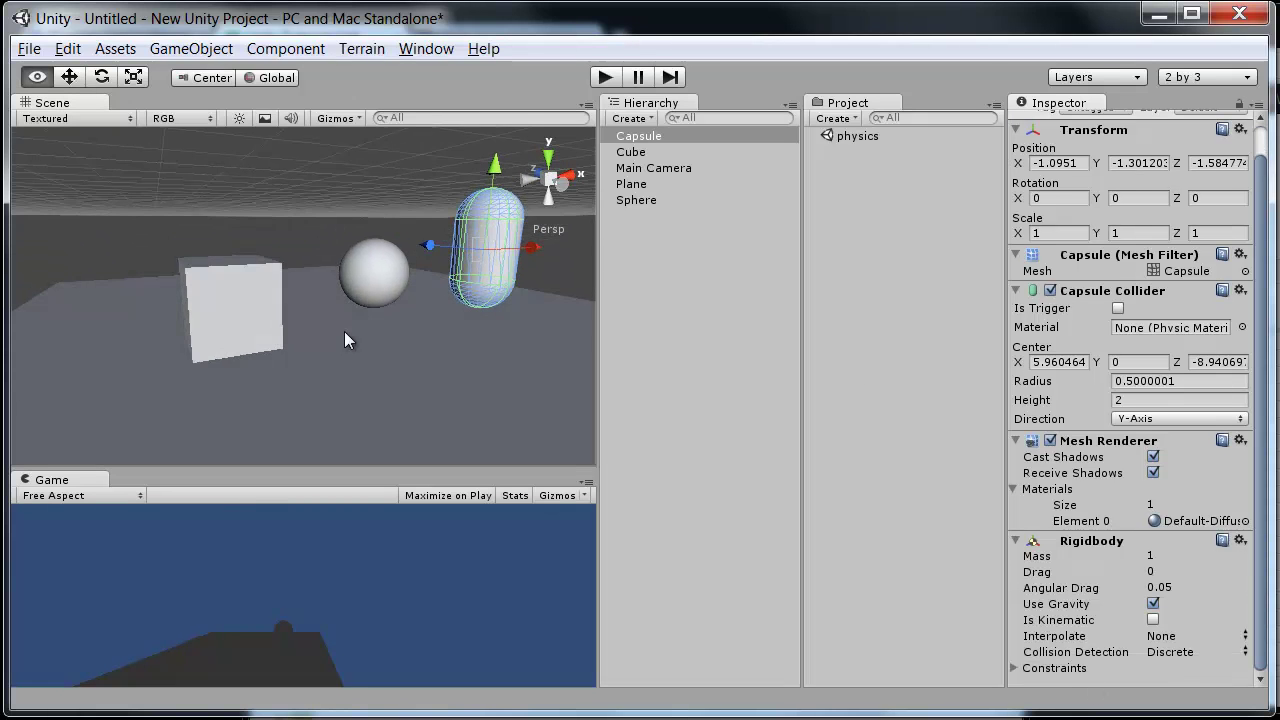
alt+drag(411, 243, 294, 320)
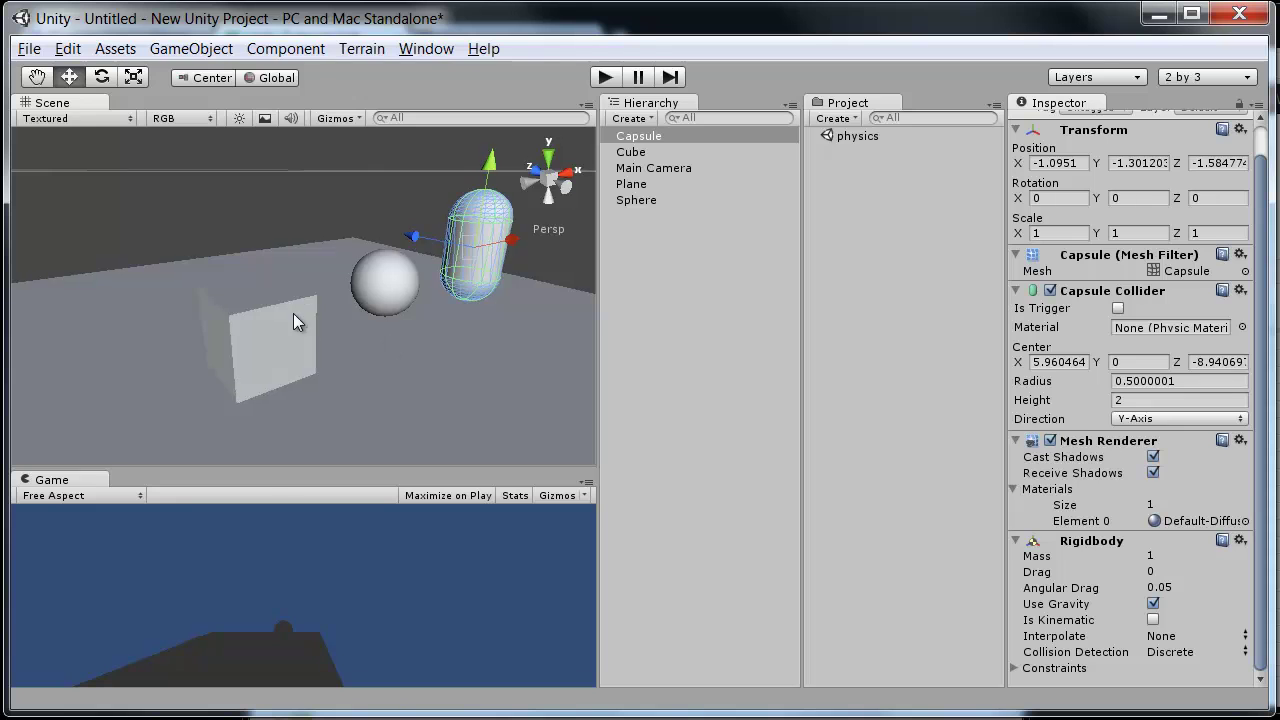
click(294, 320)
alt+drag(426, 374, 492, 378)
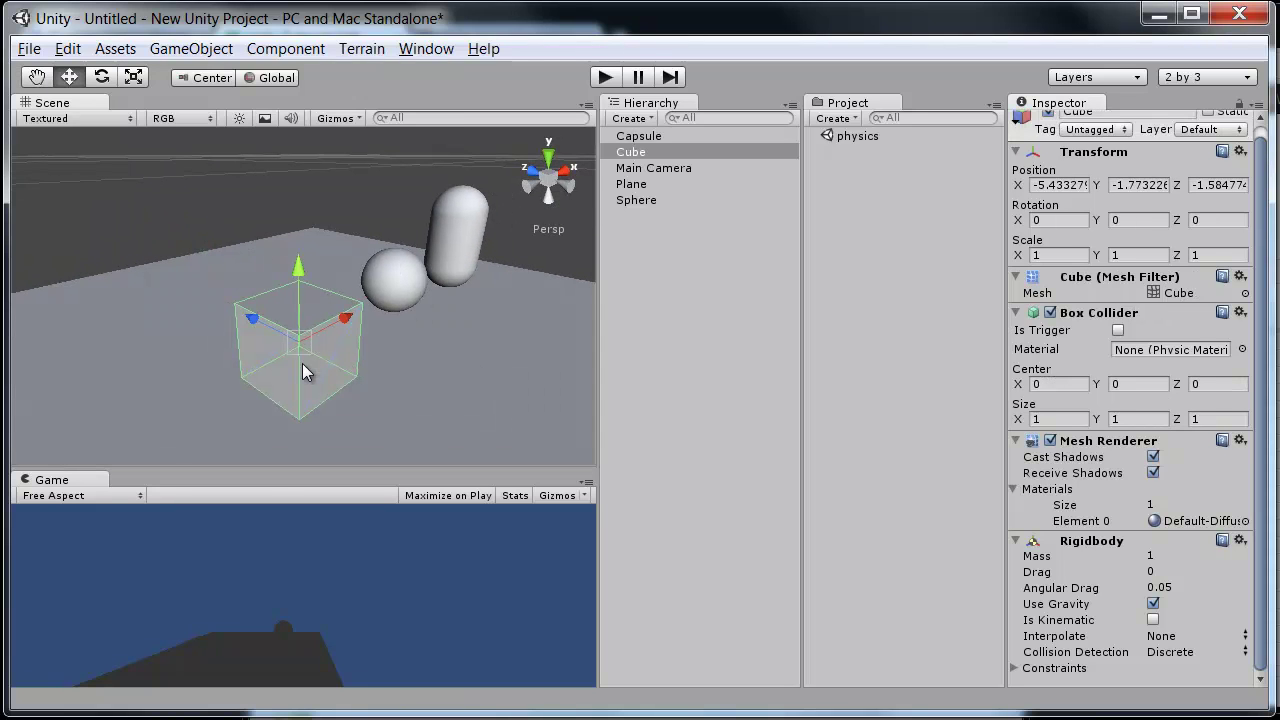
key(ctrl+d)
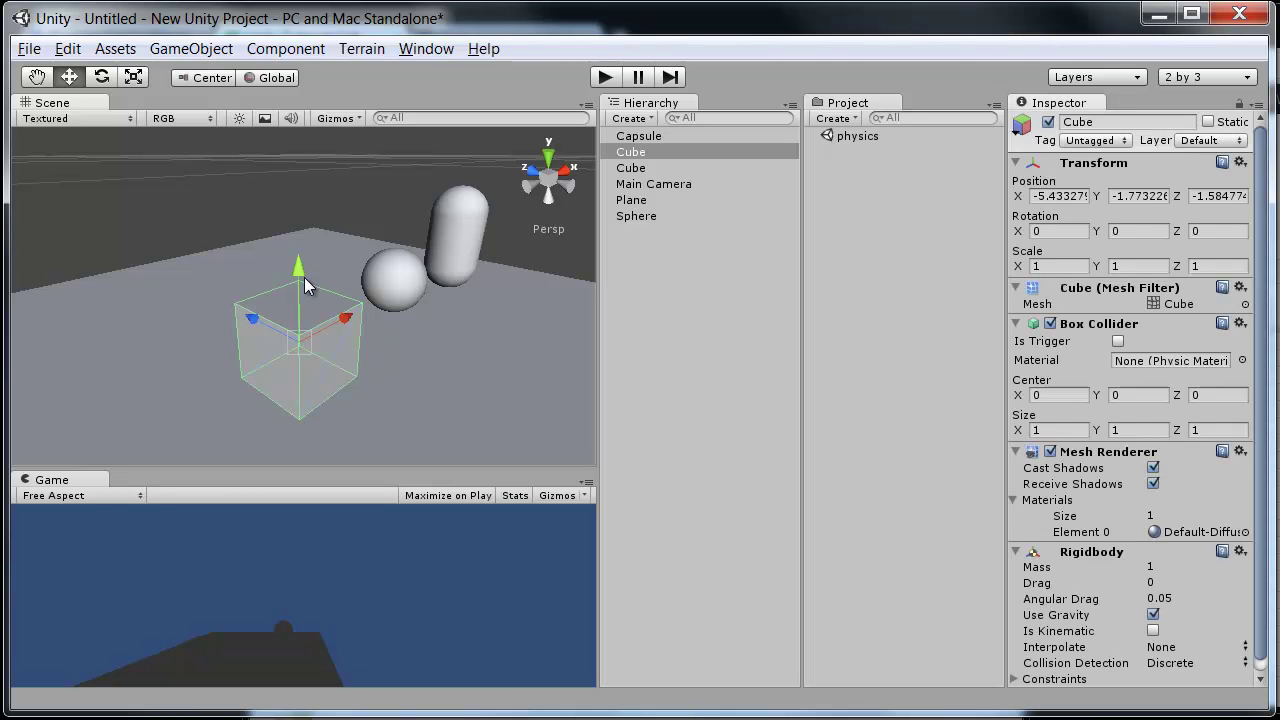
drag(304, 277, 353, 301)
mouse_move(288, 207)
mouse_down()
mouse_move(289, 140)
mouse_move(270, 200)
mouse_up()
- Adjust the middle cube's position in the stack and duplicate one more cube to make an uneven four-cube tower
click(295, 301)
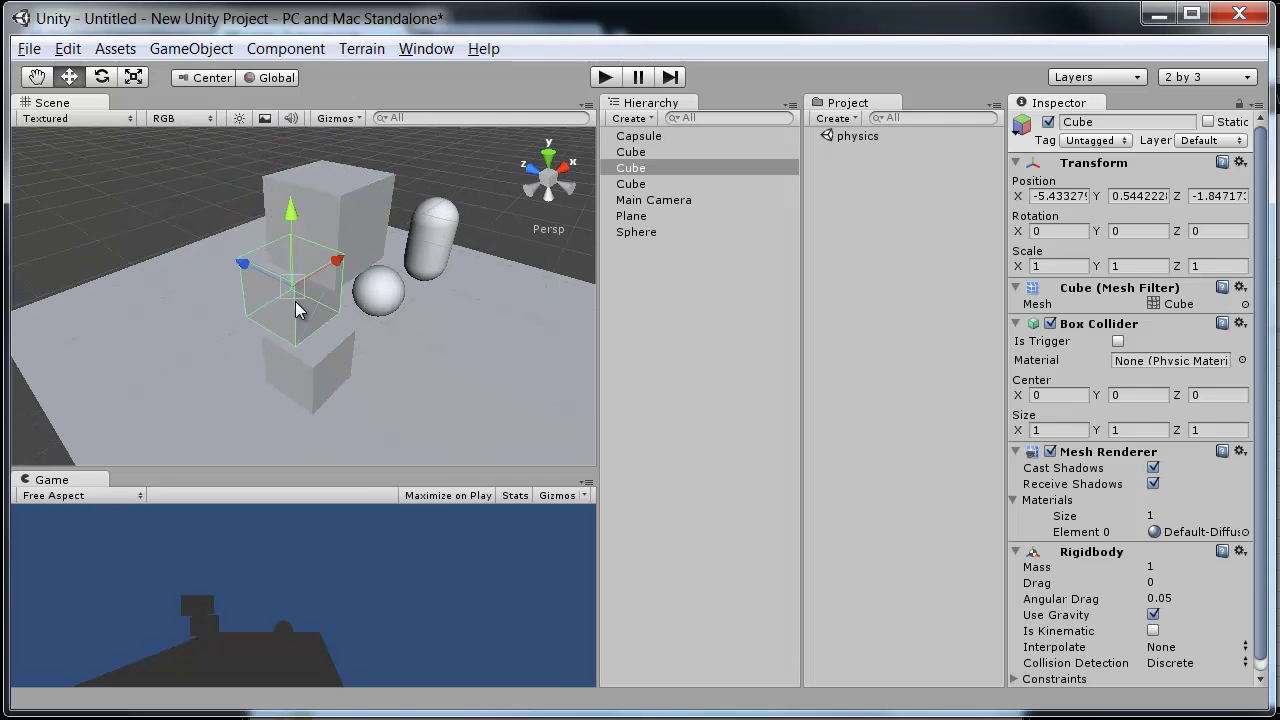
alt+drag(320, 271, 272, 205)
click(272, 201)
key(ctrl+d)
alt+drag(297, 288, 308, 190)
- Duplicate the sphere three times and raise the copies into a column above the original
click(302, 370)
key(ctrl+d)
- Duplicate the capsule and raise the copy so it floats above the original
key(ctrl+d)
key(ctrl+d)
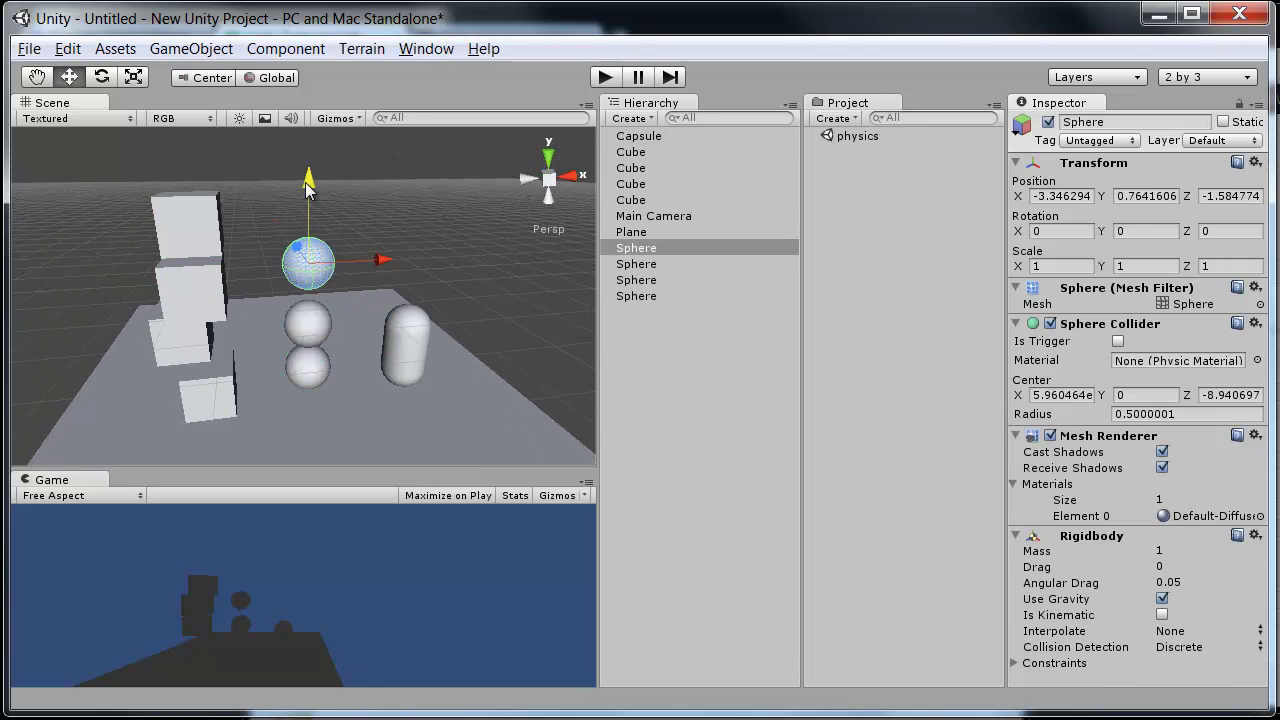
click(410, 344)
key(ctrl+d)
alt+drag(410, 344, 345, 207)
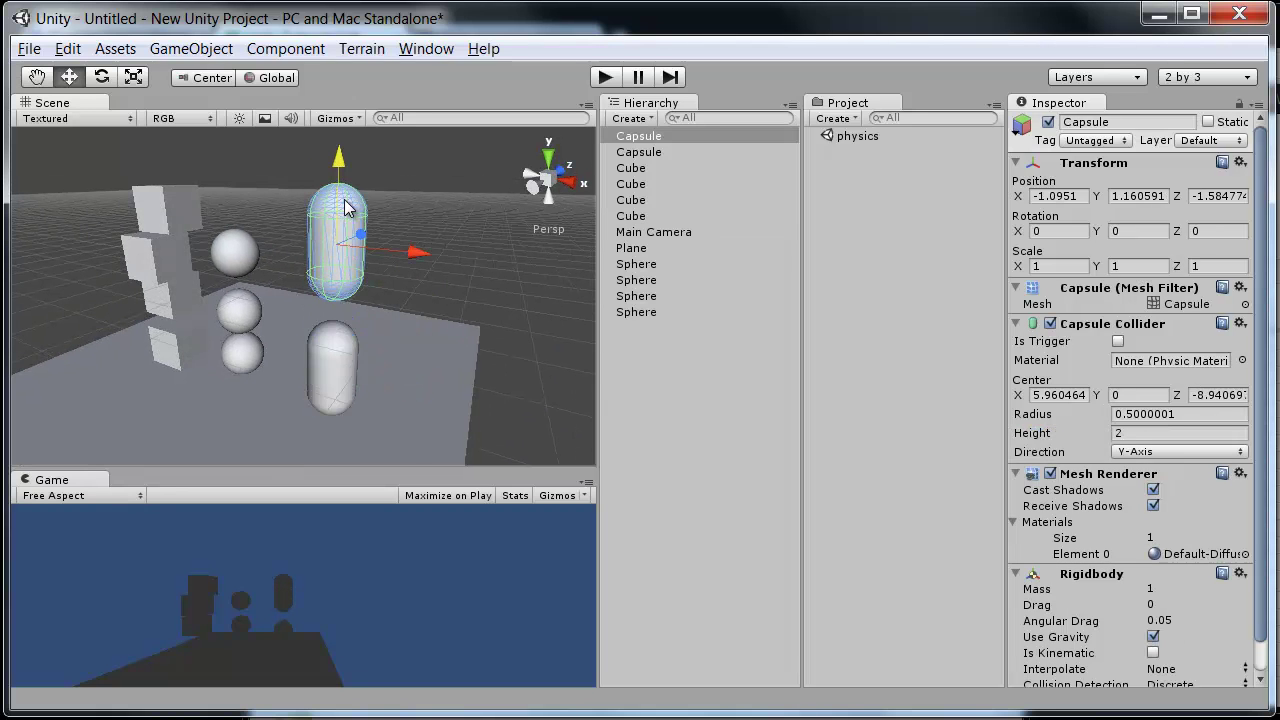
- Raise the topmost sphere above its column and shift the second-lowest sphere along Z to about -2.19
click(236, 258)
drag(230, 170, 272, 268)
click(224, 385)
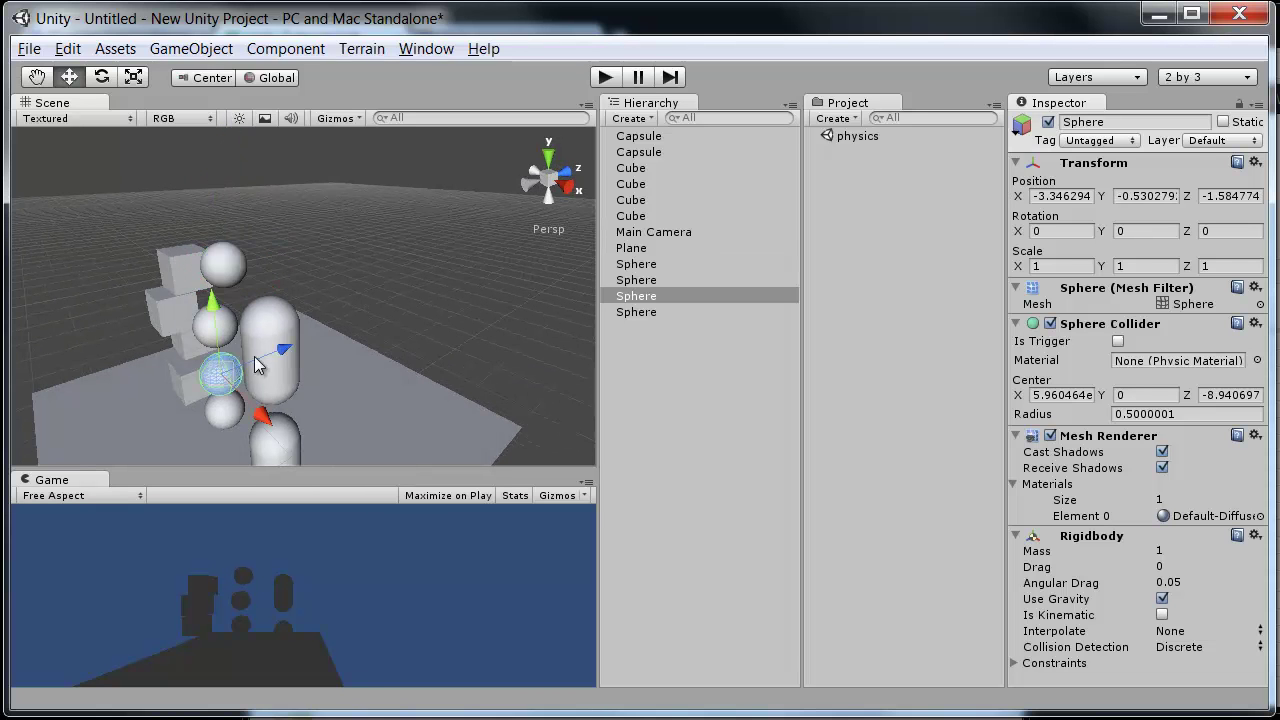
drag(284, 352, 320, 398)
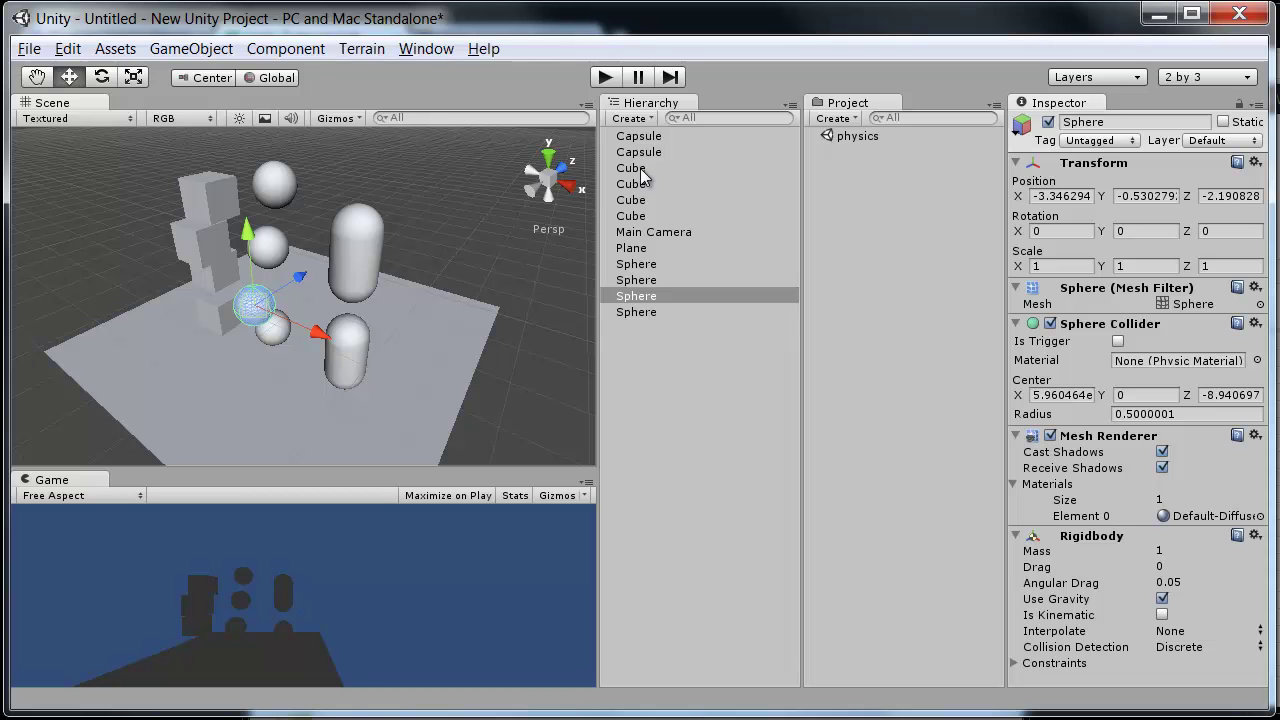
- Run the scene in play mode, inspect how the cube, sphere and capsule stacks fall, and stop playback
click(608, 78)
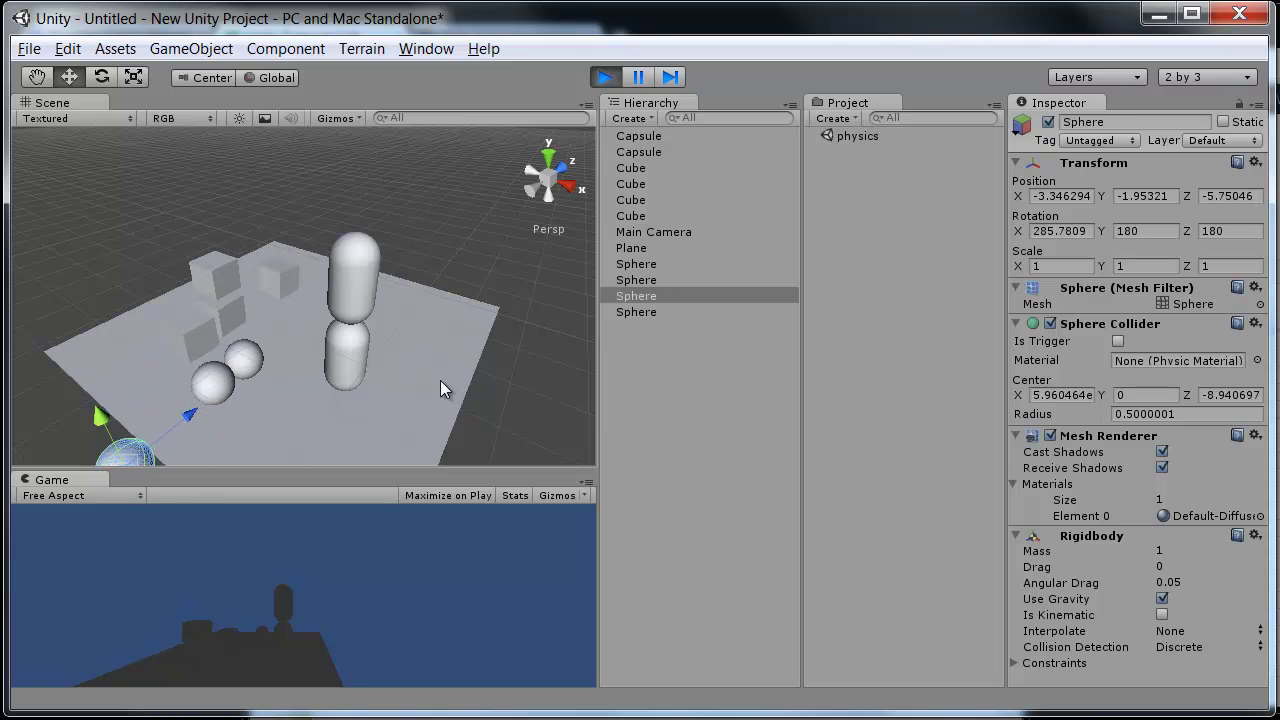
alt+drag(440, 380, 247, 360)
scroll(331, 283, up, 4)
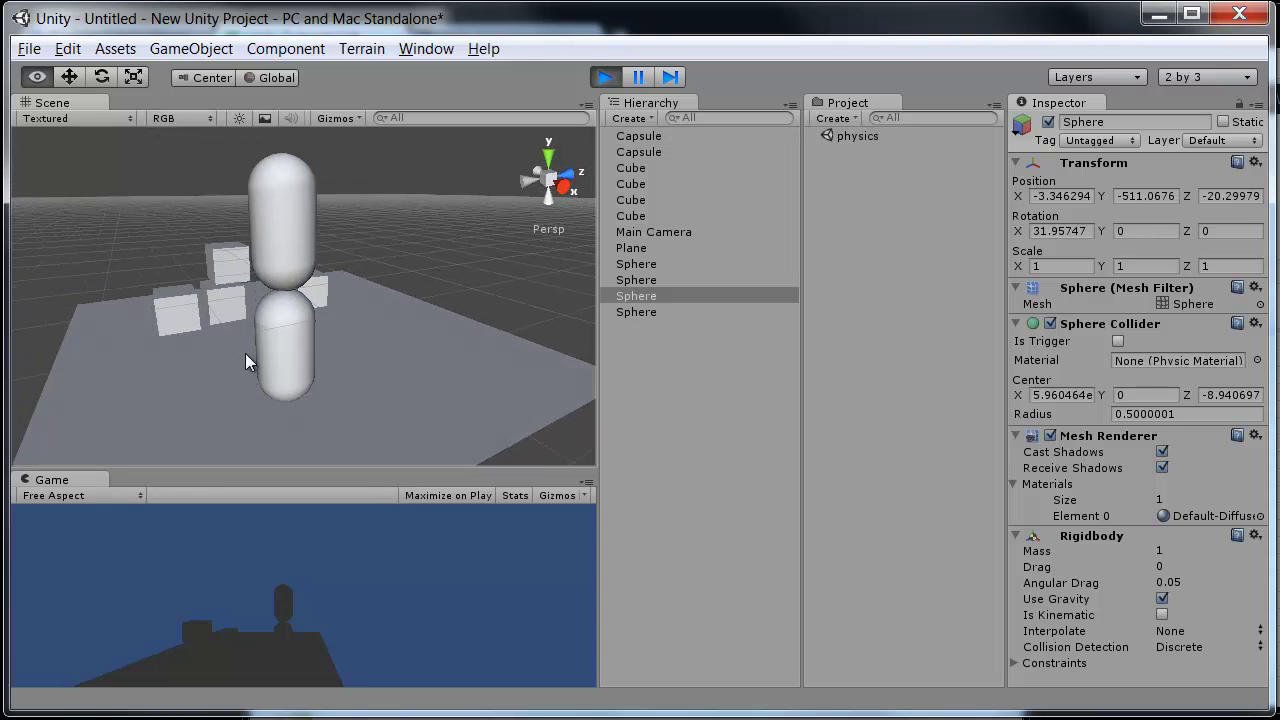
click(610, 78)
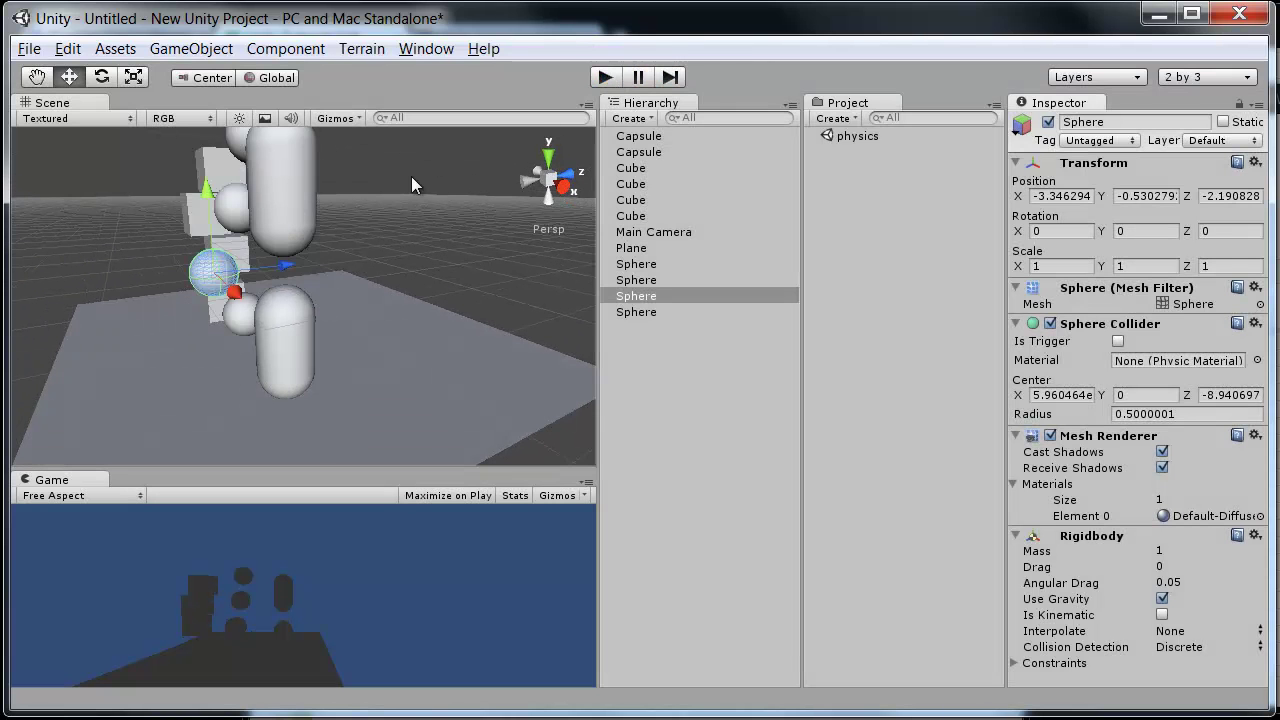
- Select the upper capsule and shift it slightly along Z so it is off-centre from the lower one
click(312, 198)
alt+drag(312, 197, 328, 274)
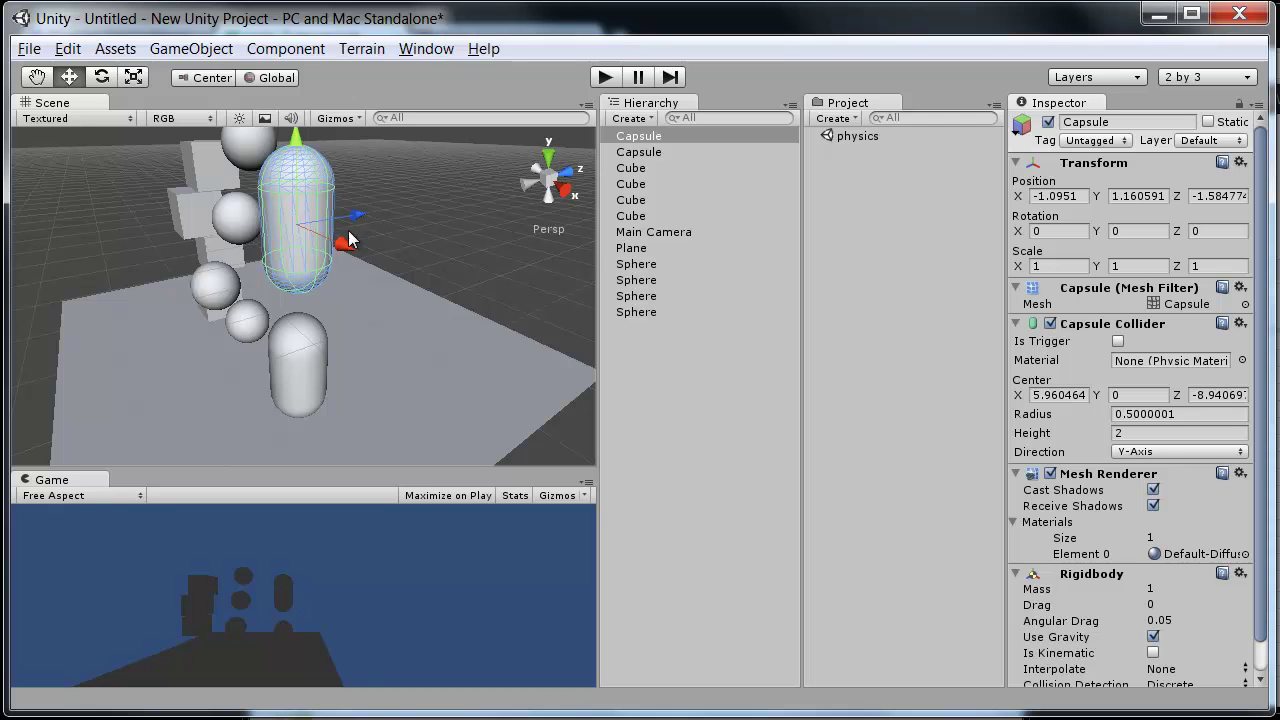
drag(359, 213, 362, 213)
- Run the scene in play mode and push a fallen capsule and a stacked cube along negative X to test their collisions
click(606, 77)
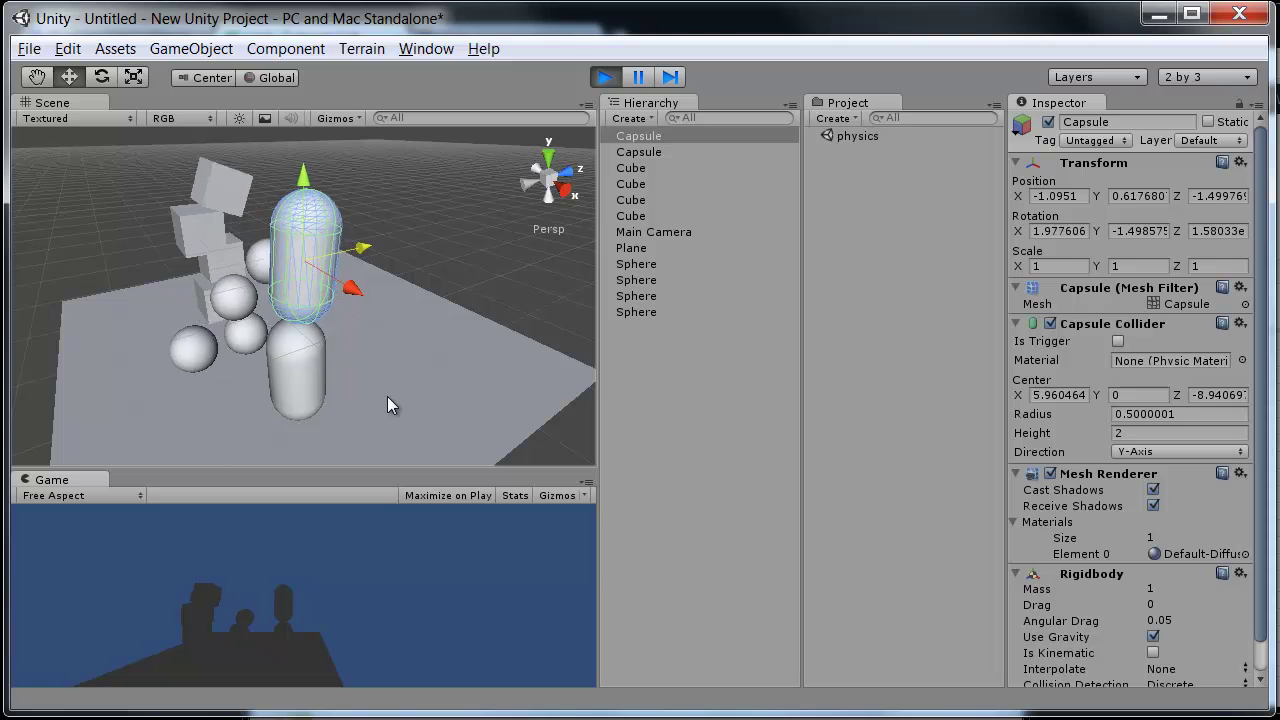
alt+drag(387, 396, 459, 279)
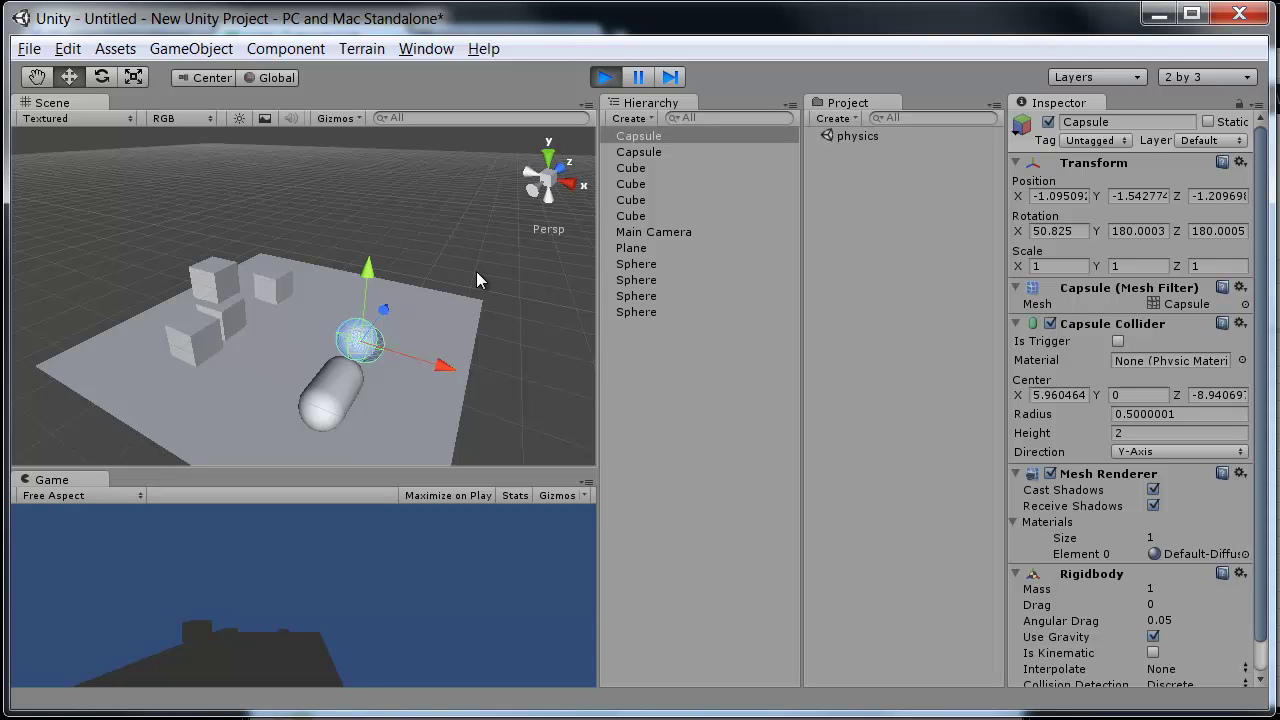
alt+drag(327, 405, 354, 450)
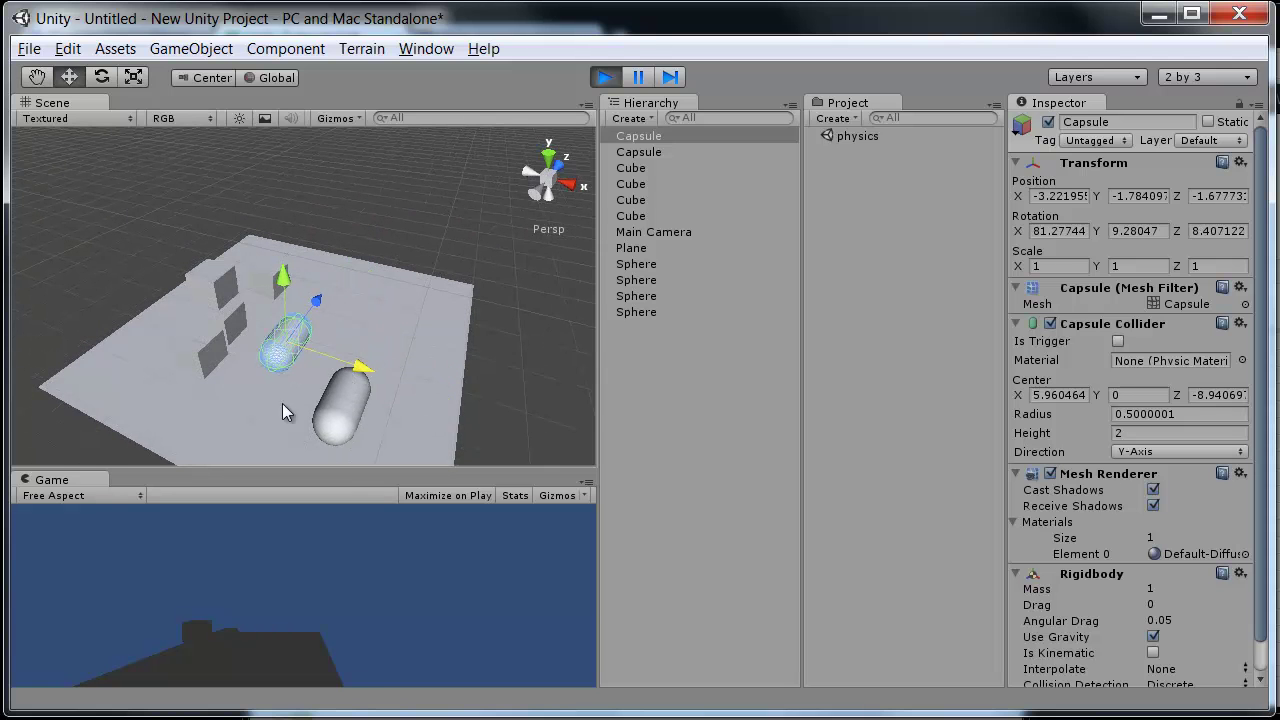
click(234, 312)
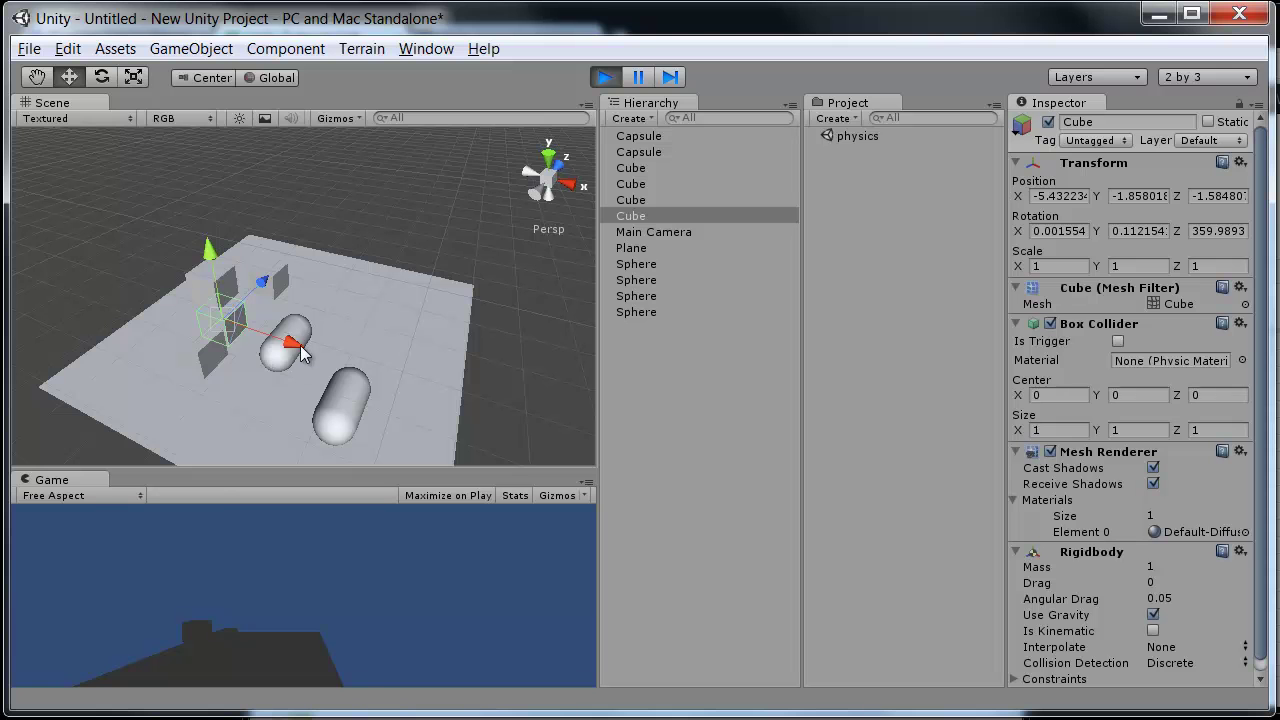
alt+drag(214, 451, 172, 360)
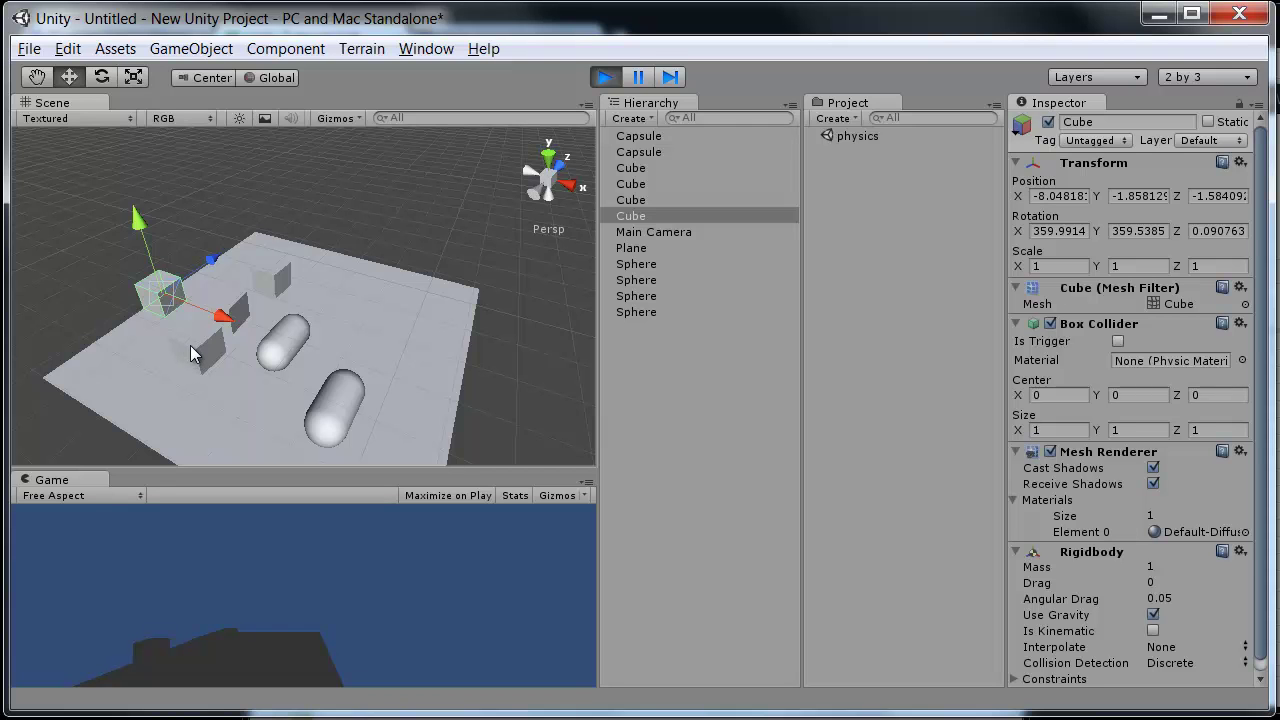